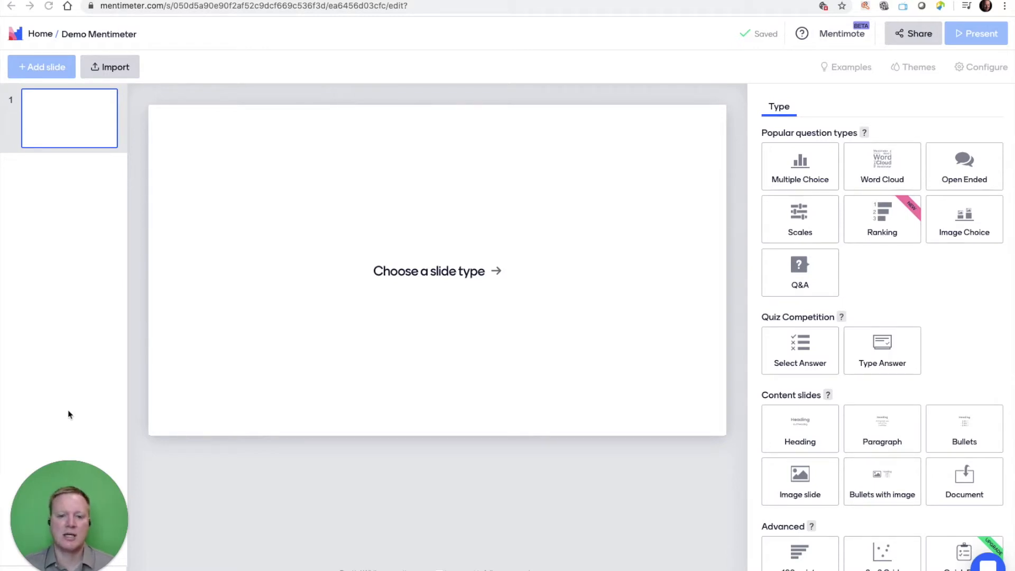
Make the first slide an image slide and add Authentication.jpg as its media.
{"action": "left_click", "coordinate": [56, 73]}
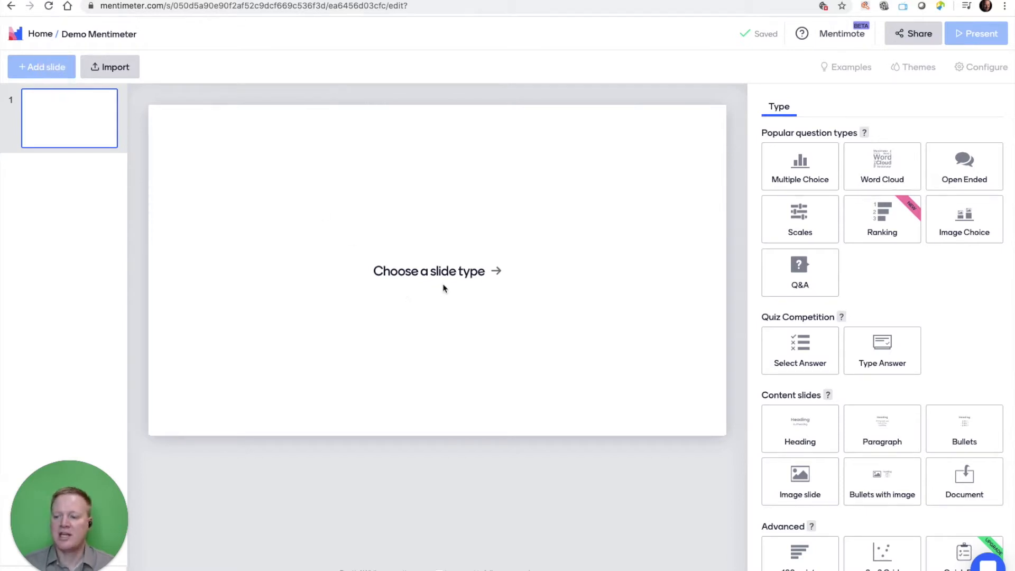
{"action": "left_click", "coordinate": [810, 490]}
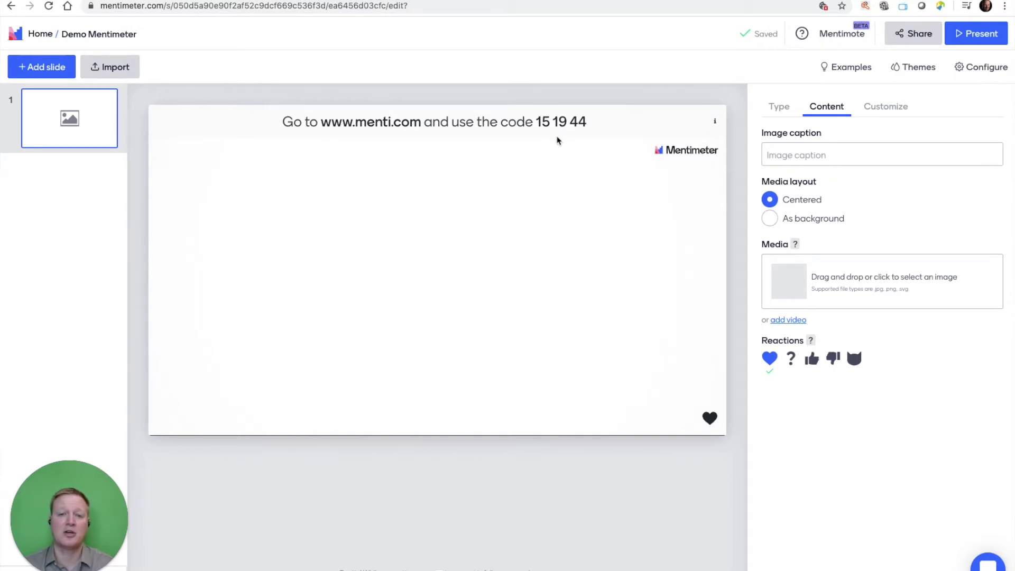
{"action": "mouse_move", "coordinate": [382, 127]}
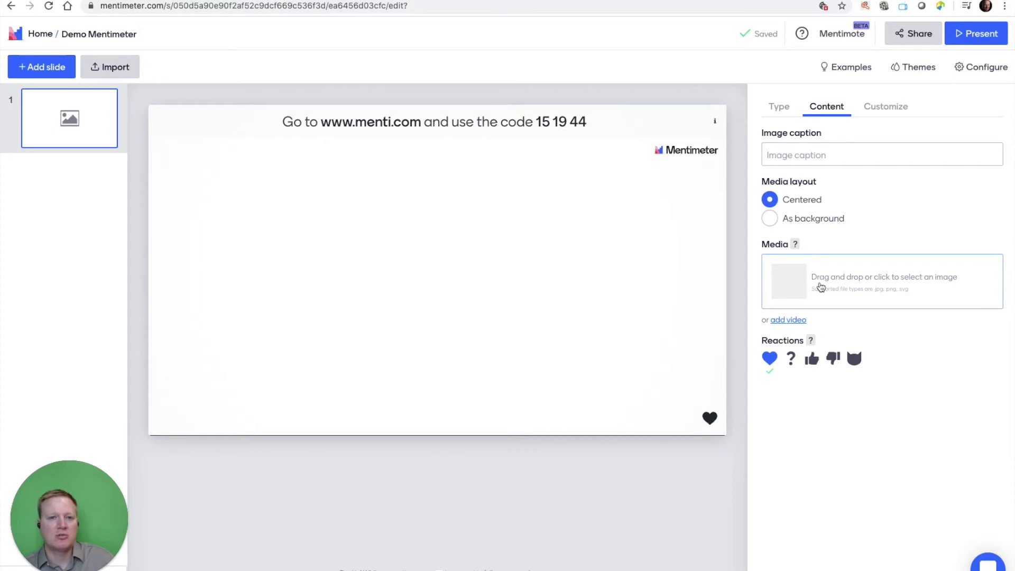
{"action": "left_click_drag", "start_coordinate": [1, 45], "coordinate": [821, 284]}
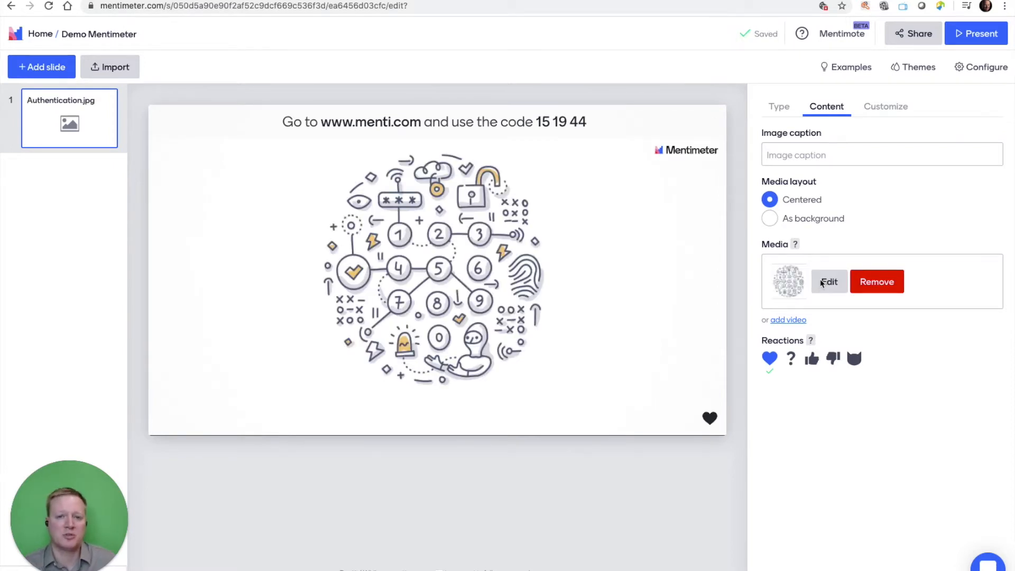
Try out the question mark, thumbs-up and thumbs-down reactions on the image slide and switch them off again.
{"action": "left_click", "coordinate": [790, 360]}
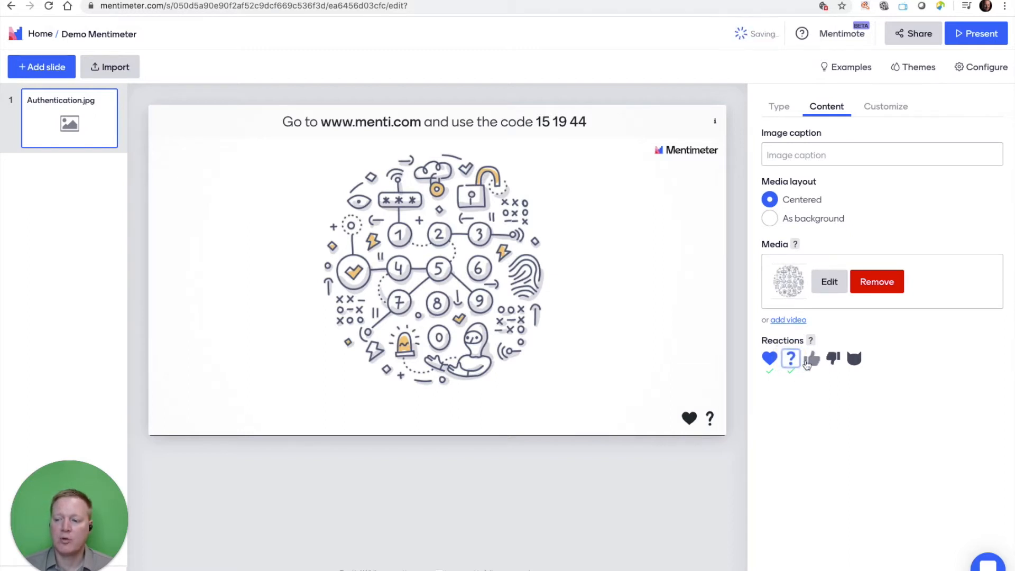
{"action": "left_click", "coordinate": [811, 361]}
{"action": "left_click", "coordinate": [831, 361]}
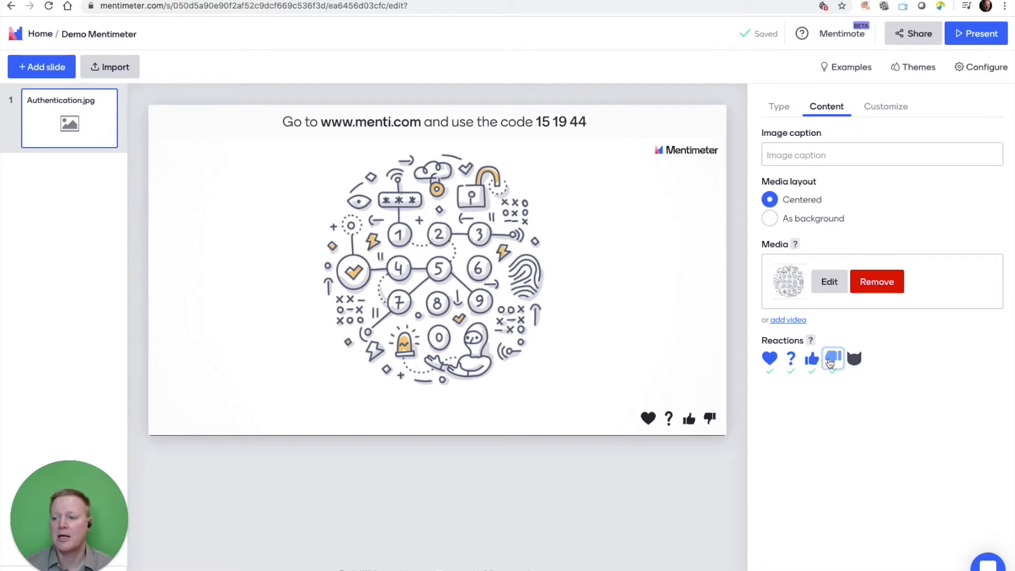
{"action": "left_click", "coordinate": [829, 362]}
{"action": "left_click", "coordinate": [811, 359]}
{"action": "left_click", "coordinate": [789, 360]}
Turn off the heart reaction on the first image slide.
{"action": "left_click", "coordinate": [772, 360]}
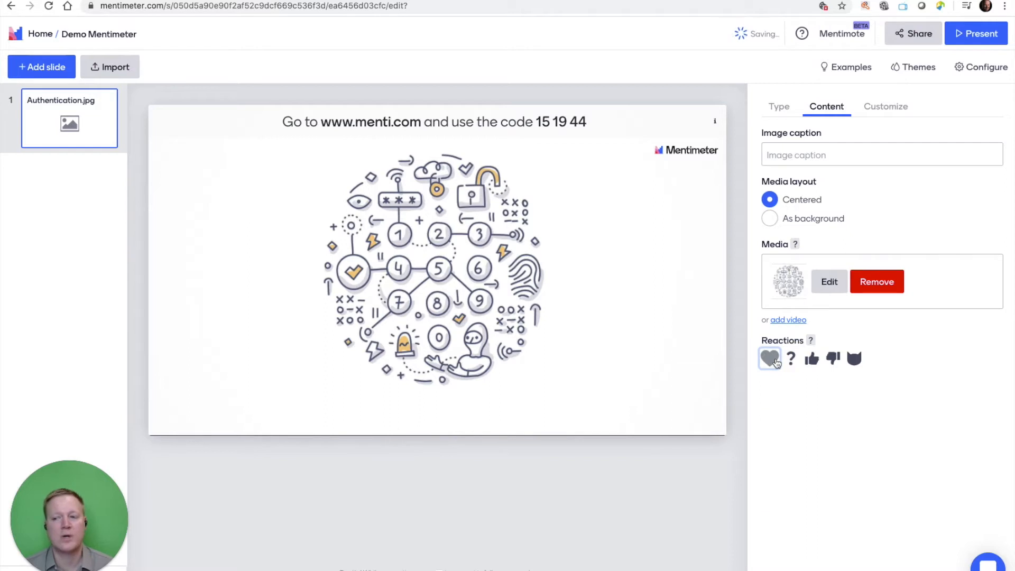
{"action": "left_click", "coordinate": [771, 360]}
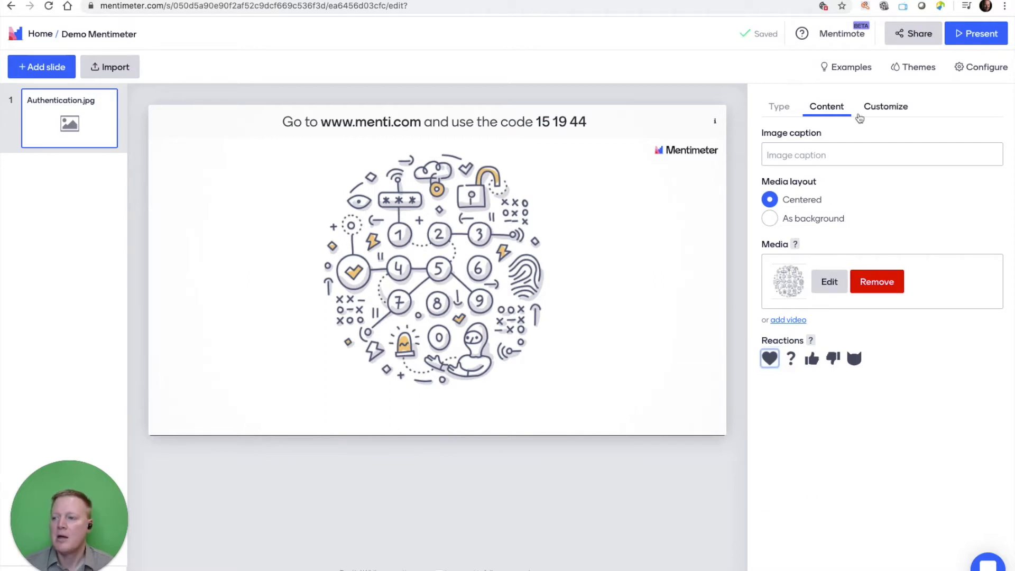
Try the Barbershop theme on the presentation and switch back to the Menti Light theme.
{"action": "left_click", "coordinate": [910, 74]}
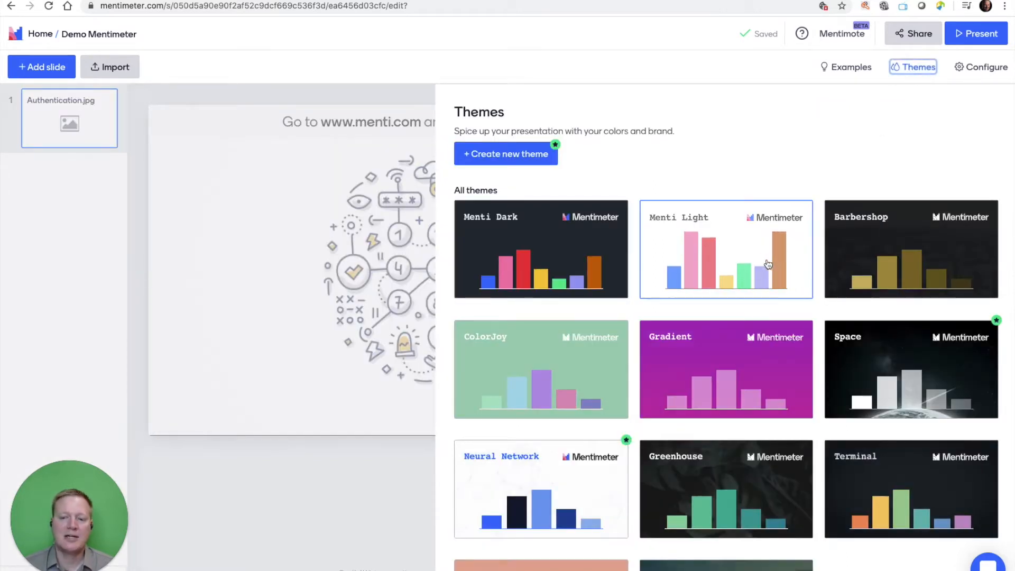
{"action": "left_click", "coordinate": [879, 252]}
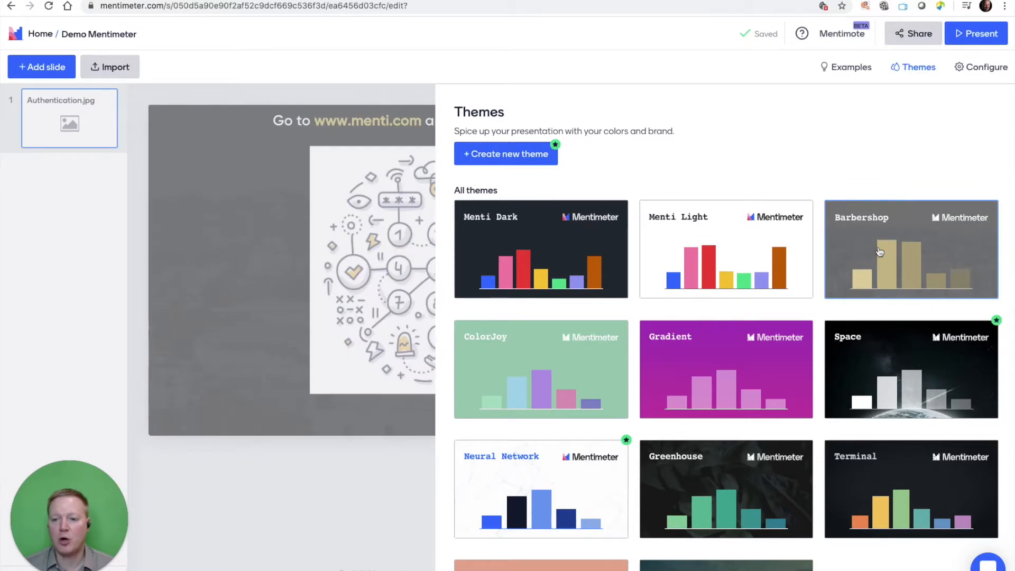
{"action": "left_click", "coordinate": [286, 445]}
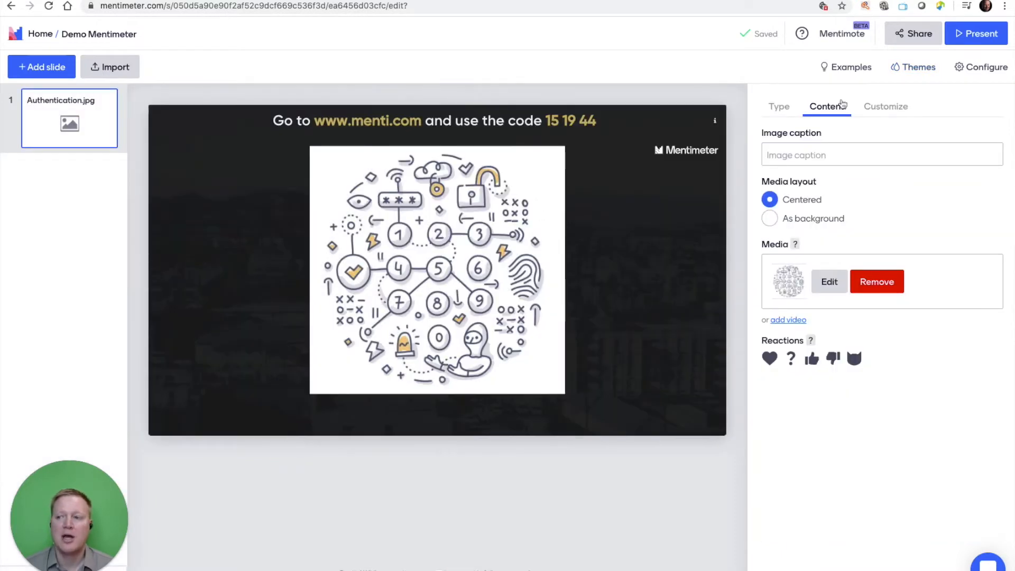
{"action": "left_click", "coordinate": [912, 69]}
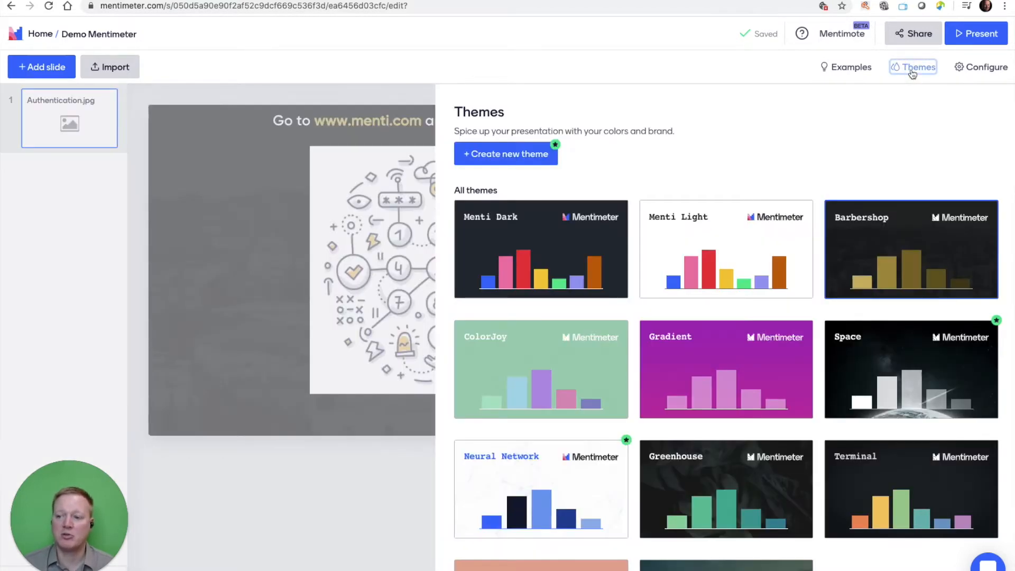
{"action": "left_click", "coordinate": [738, 227]}
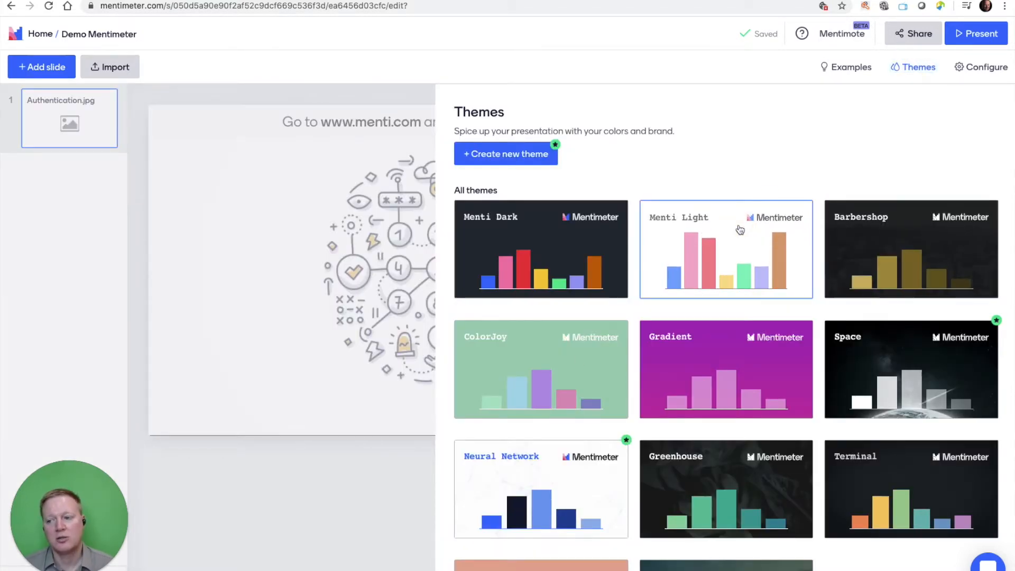
{"action": "left_click", "coordinate": [358, 466]}
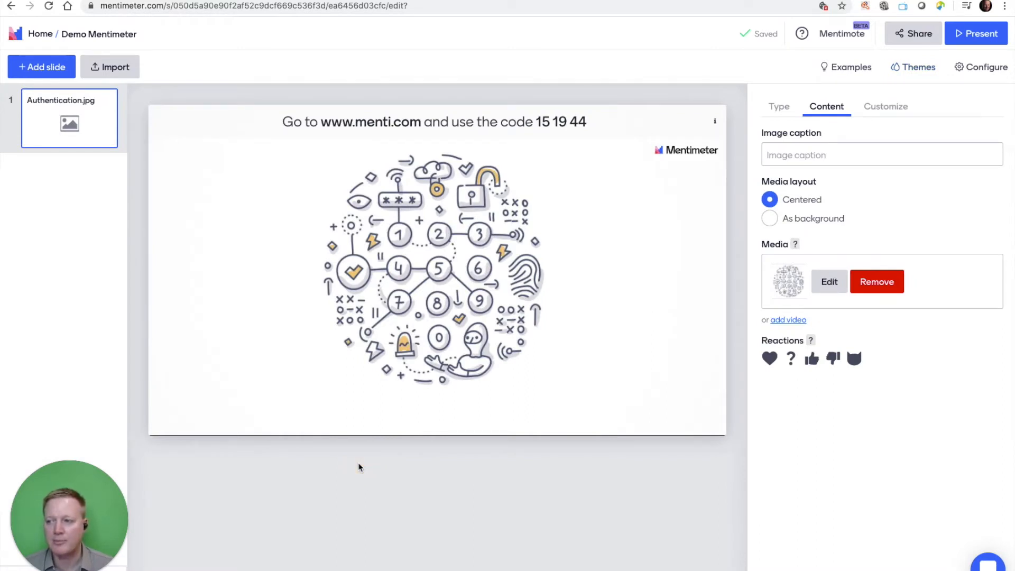
Add a second image slide containing the screenshot captioned "Connect with users around the world".
{"action": "left_click", "coordinate": [52, 75]}
{"action": "left_click", "coordinate": [800, 477]}
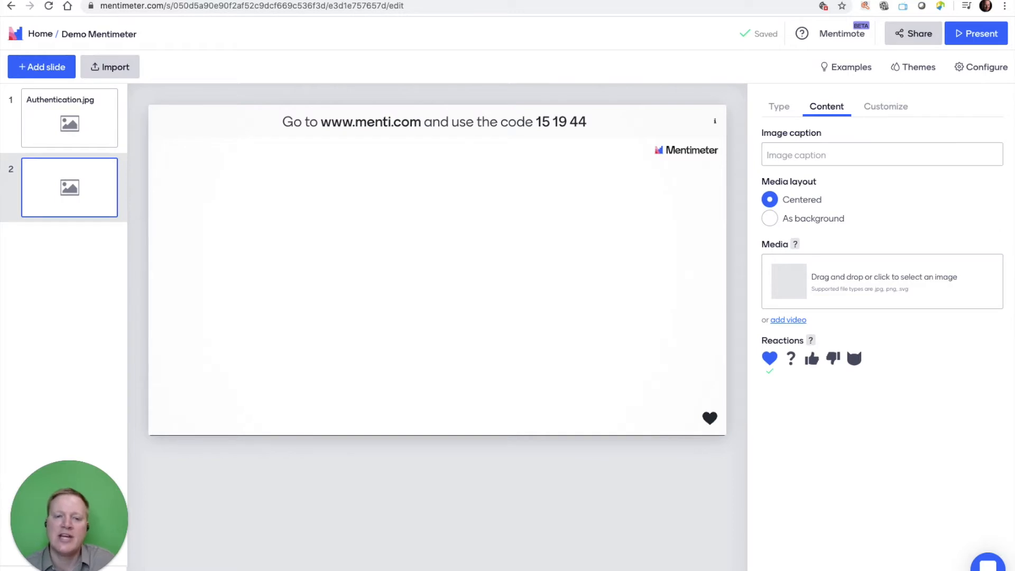
{"action": "left_click_drag", "start_coordinate": [31, 74], "coordinate": [792, 280]}
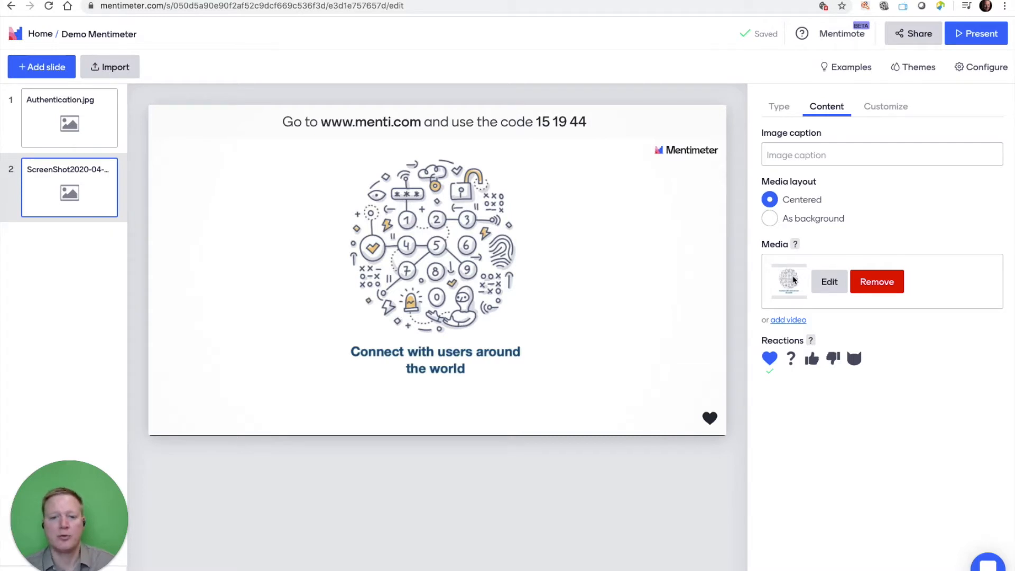
Add a "Bullets with image" slide with the authentication illustration and compare it with the second slide.
{"action": "left_click", "coordinate": [66, 69]}
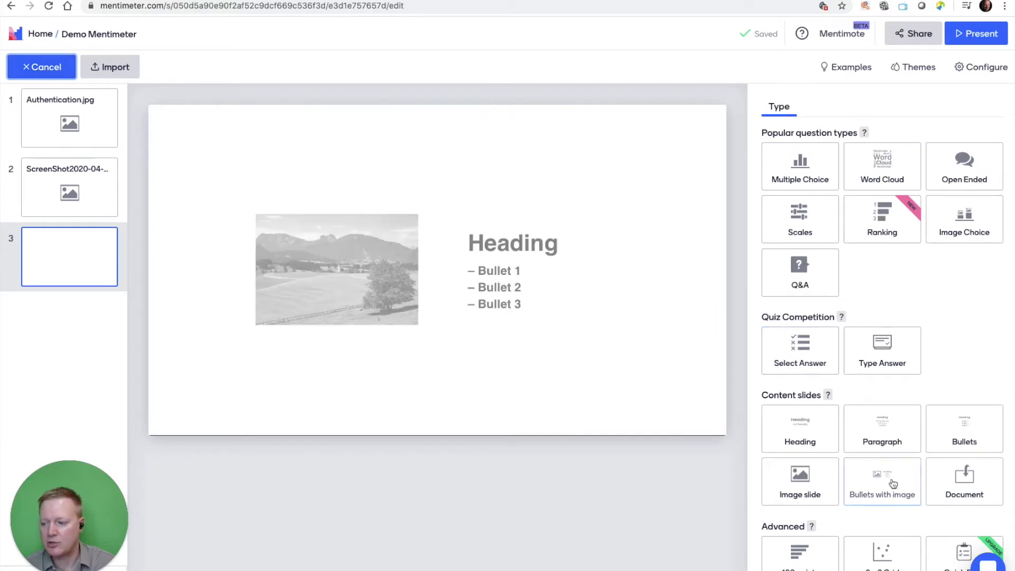
{"action": "left_click", "coordinate": [892, 483]}
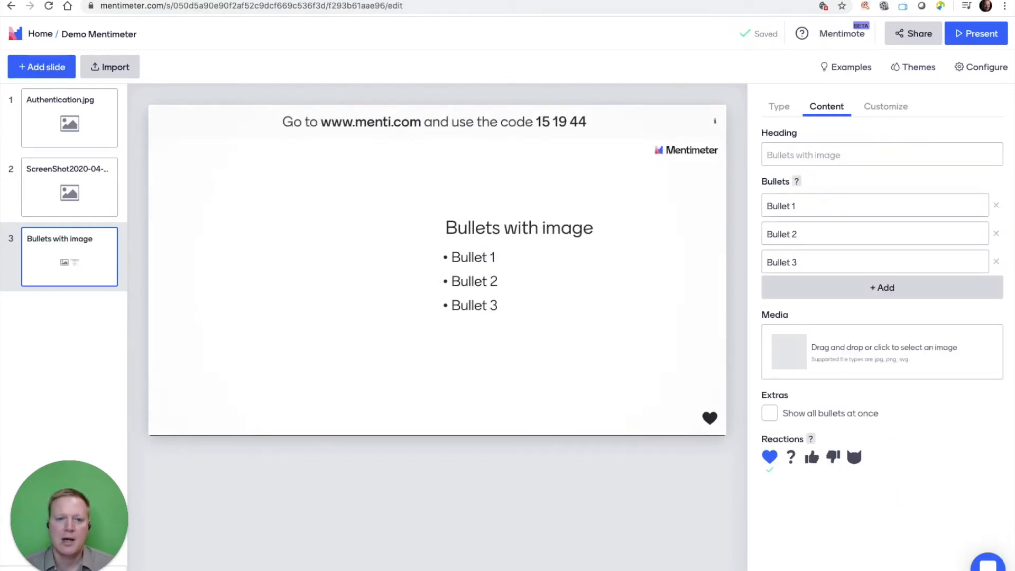
{"action": "left_click_drag", "start_coordinate": [306, 155], "coordinate": [844, 358]}
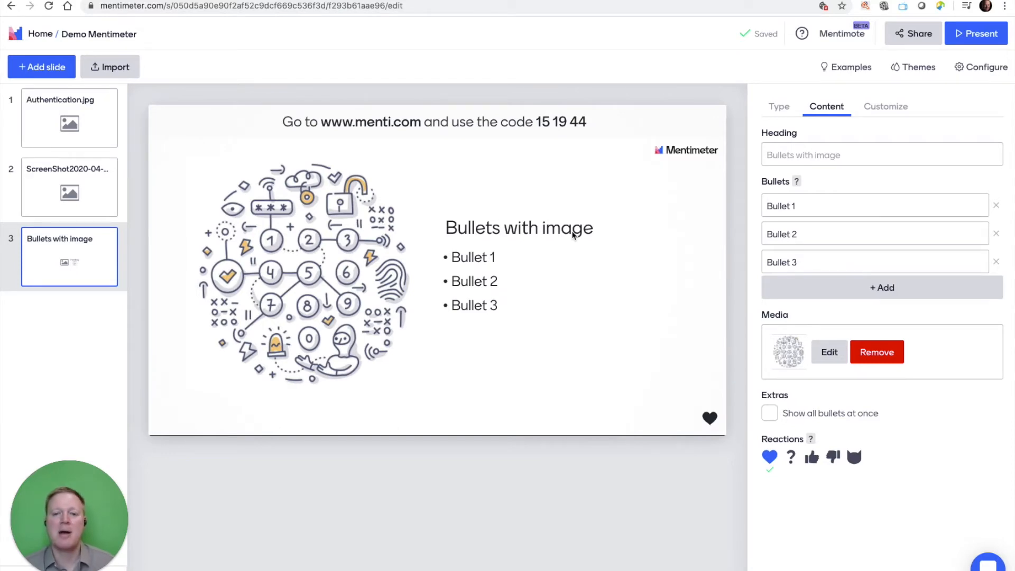
{"action": "left_click", "coordinate": [106, 198]}
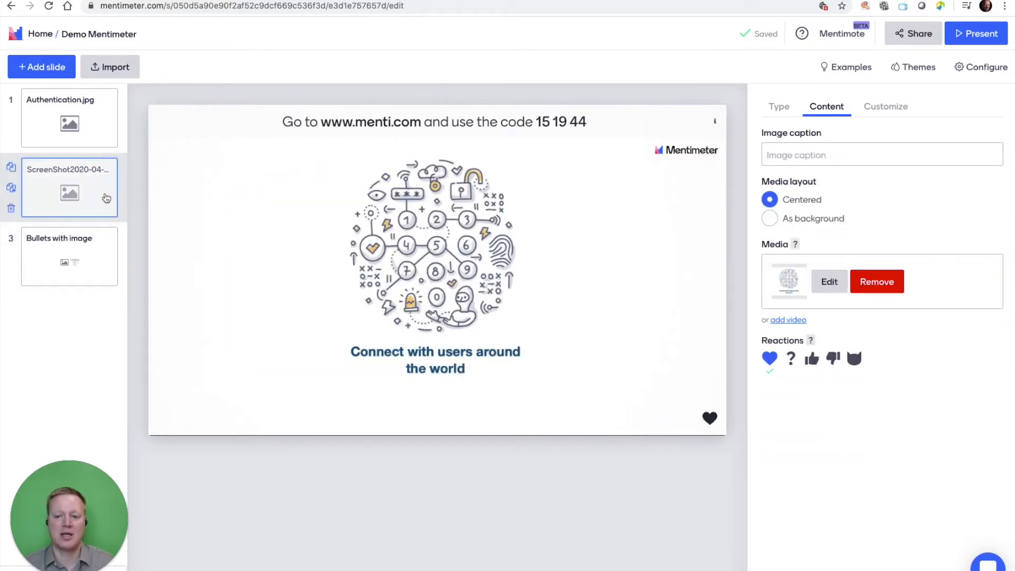
{"action": "left_click", "coordinate": [97, 249]}
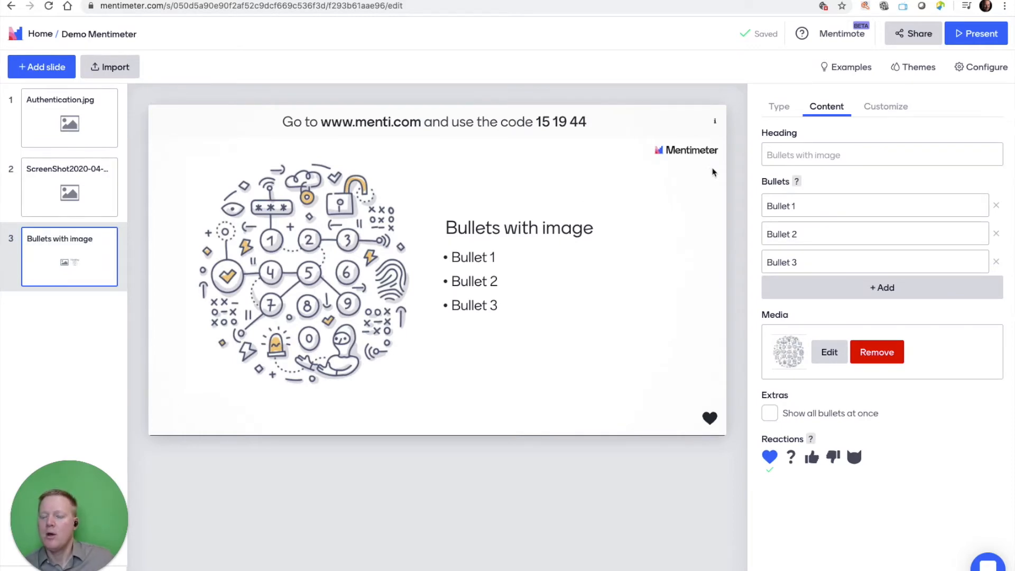
Add a Heading slide and a Paragraph slide to the end of the presentation, keeping their default text.
{"action": "left_click", "coordinate": [48, 69]}
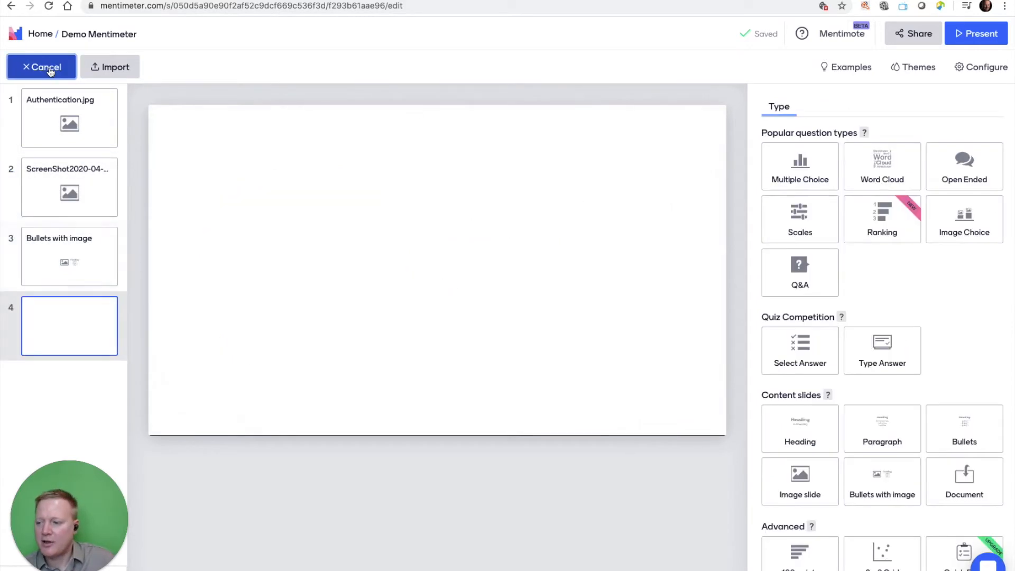
{"action": "left_click", "coordinate": [810, 438]}
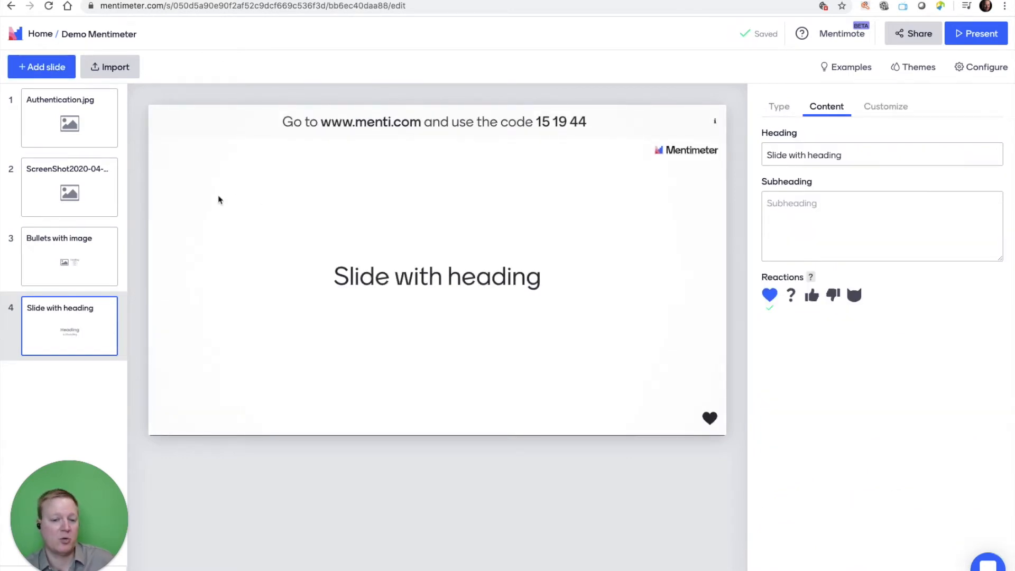
{"action": "left_click", "coordinate": [36, 73]}
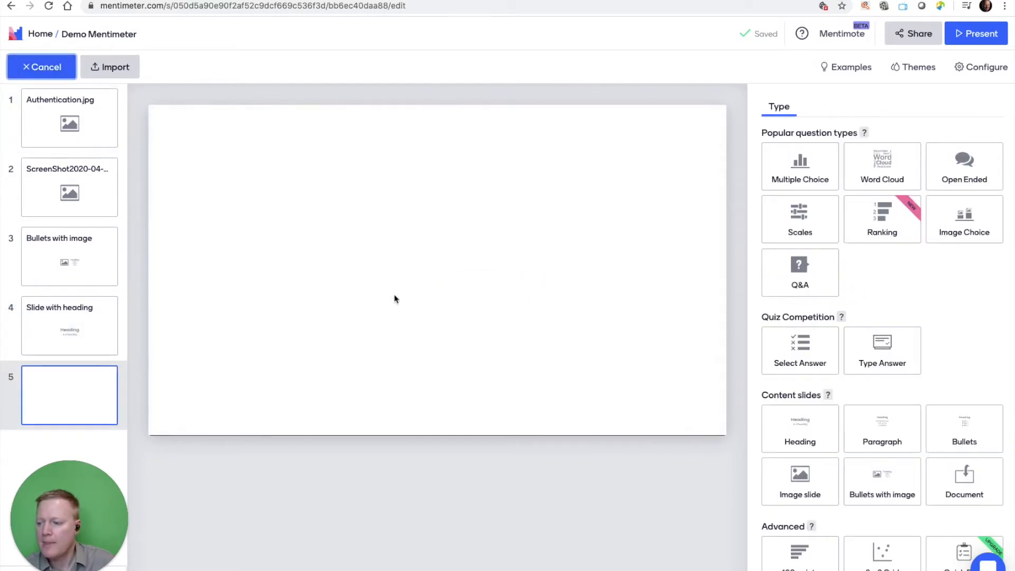
{"action": "left_click", "coordinate": [894, 429]}
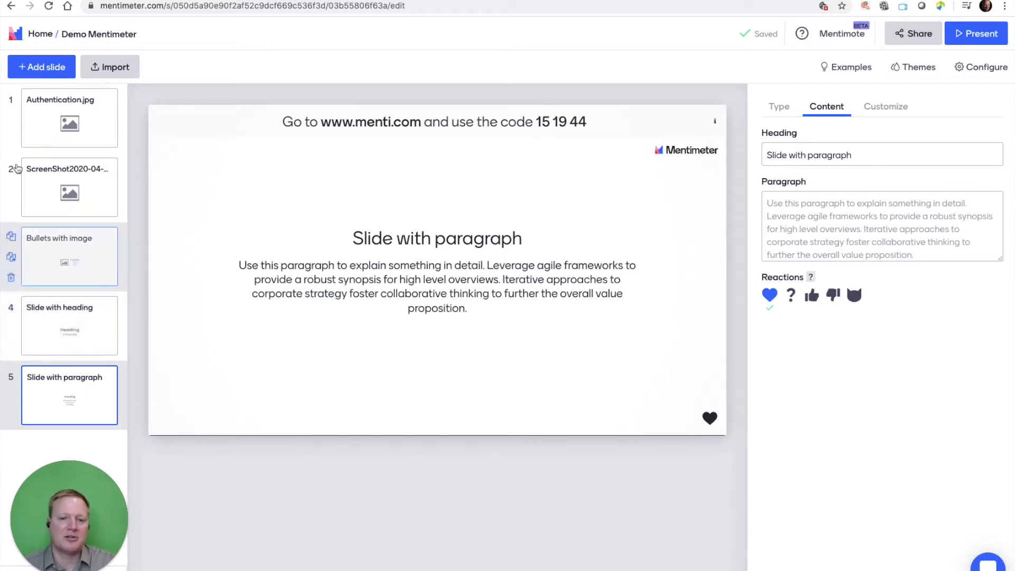
Duplicate the first image slide and open the copy's customization settings.
{"action": "left_click", "coordinate": [11, 105]}
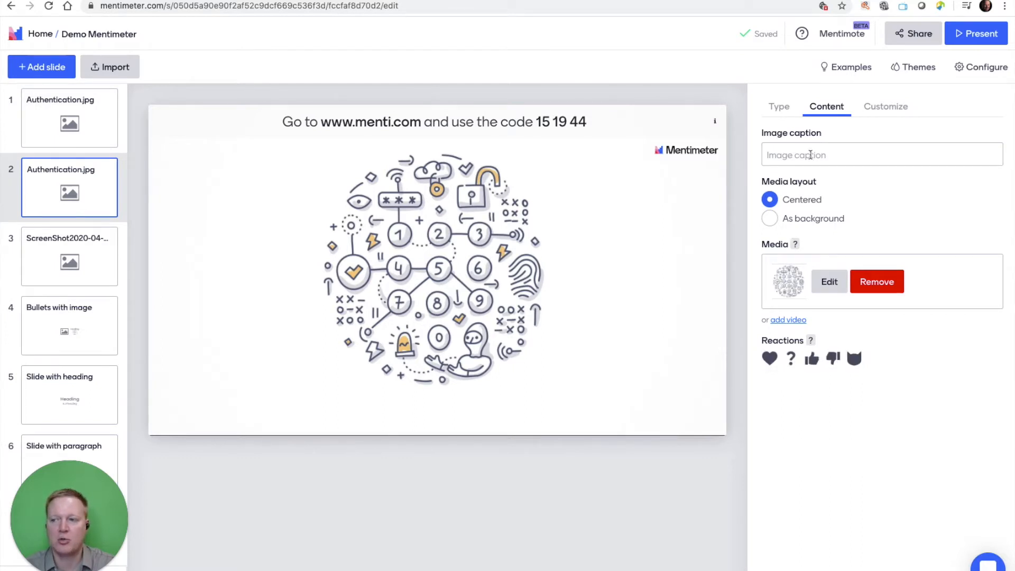
{"action": "left_click", "coordinate": [879, 107]}
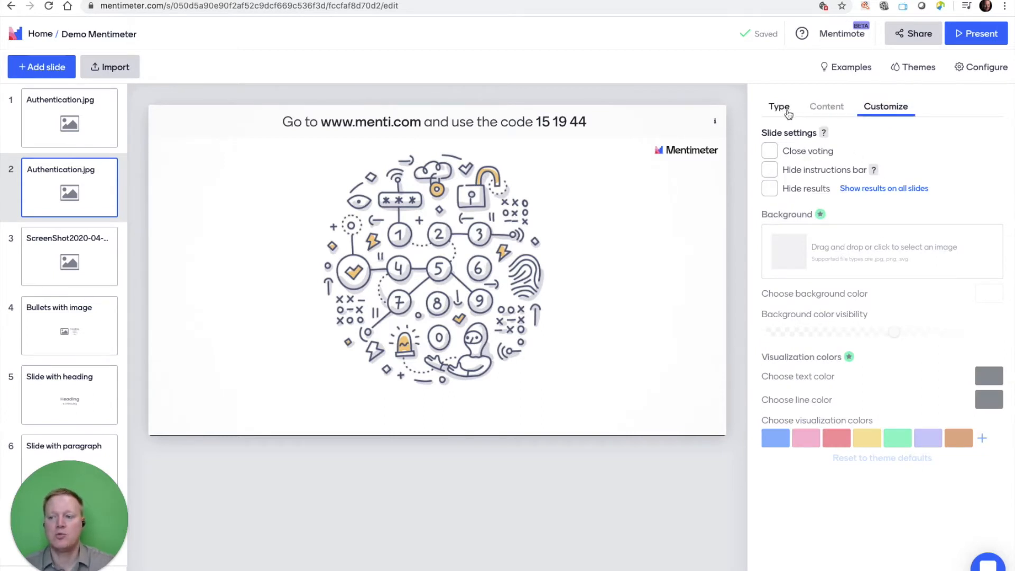
{"action": "mouse_move", "coordinate": [38, 195]}
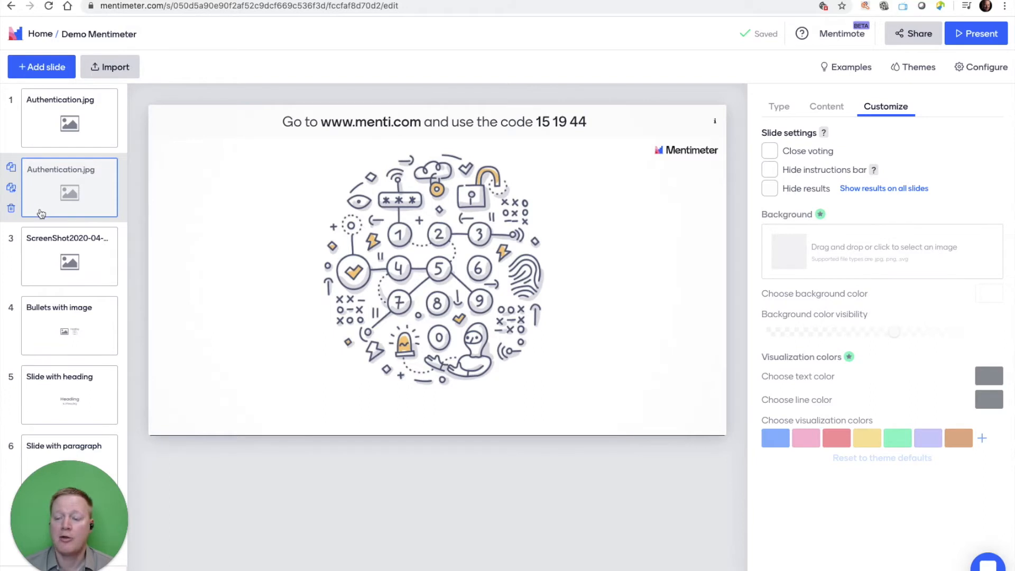
Turn off the heart reaction on the "Connect with users around the world" screenshot slide.
{"action": "left_click", "coordinate": [52, 242]}
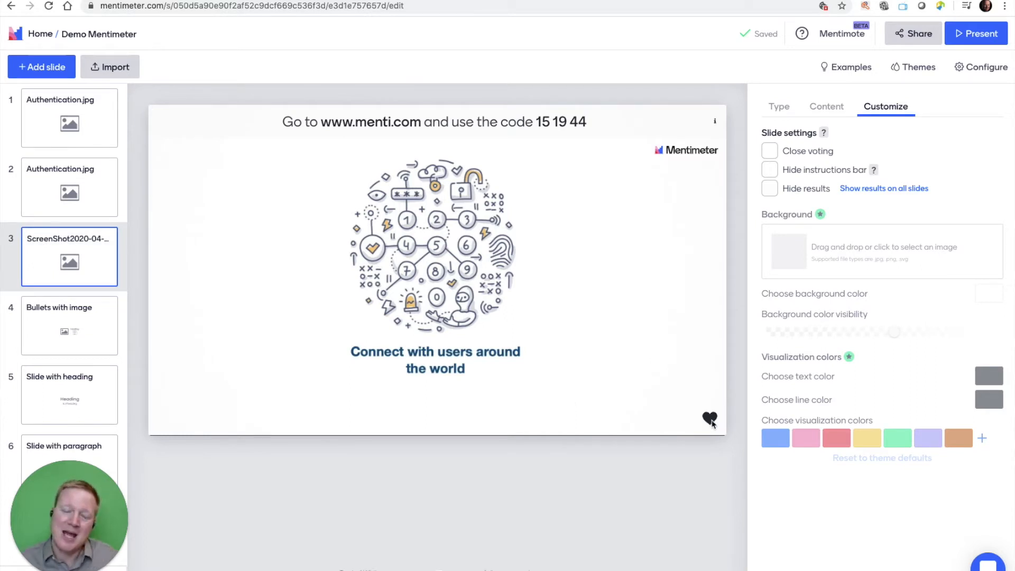
{"action": "left_click", "coordinate": [634, 403]}
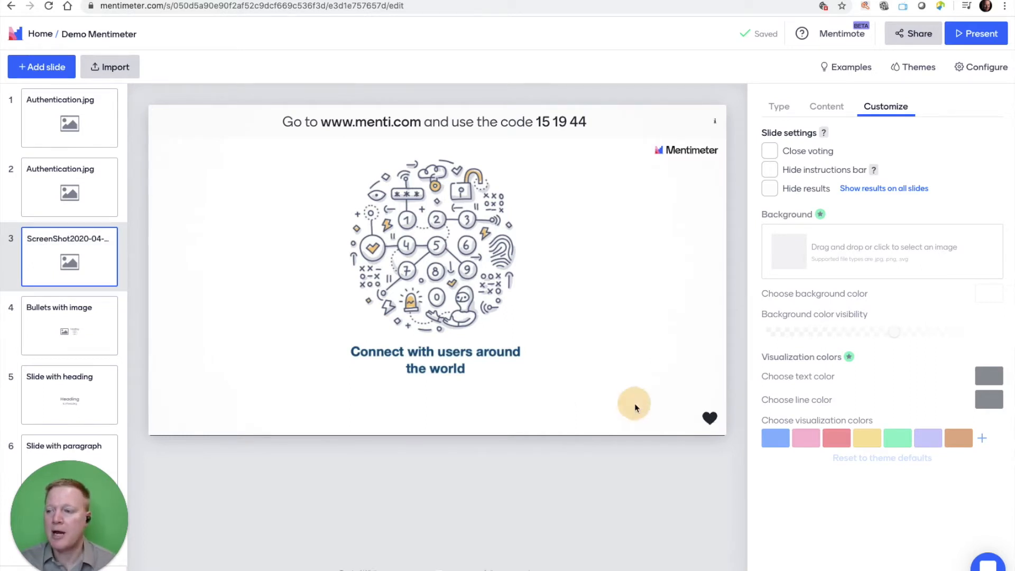
{"action": "left_click", "coordinate": [813, 108]}
{"action": "left_click", "coordinate": [769, 358]}
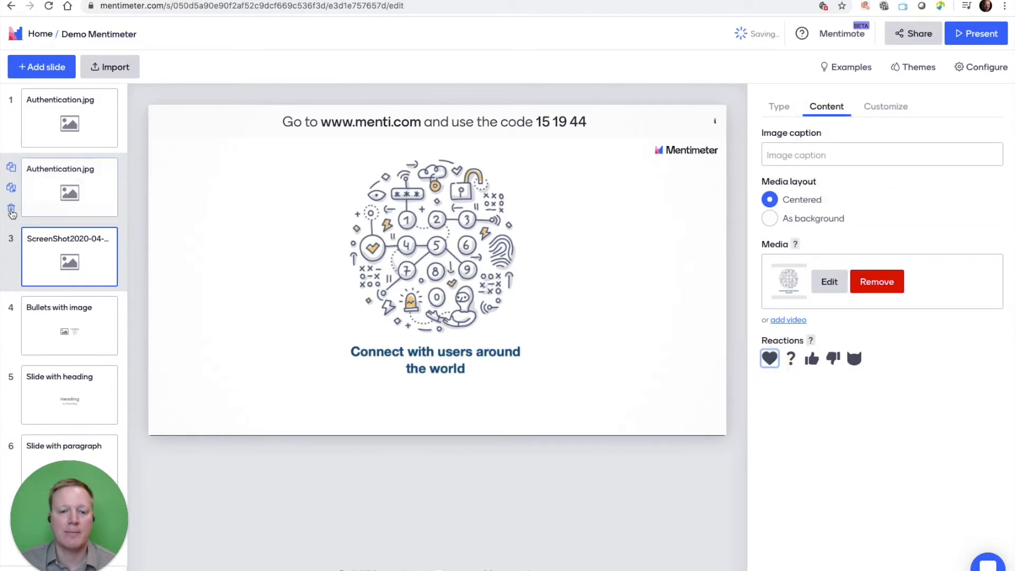
Delete the duplicate Authentication.jpg slide in second position.
{"action": "left_click", "coordinate": [12, 212]}
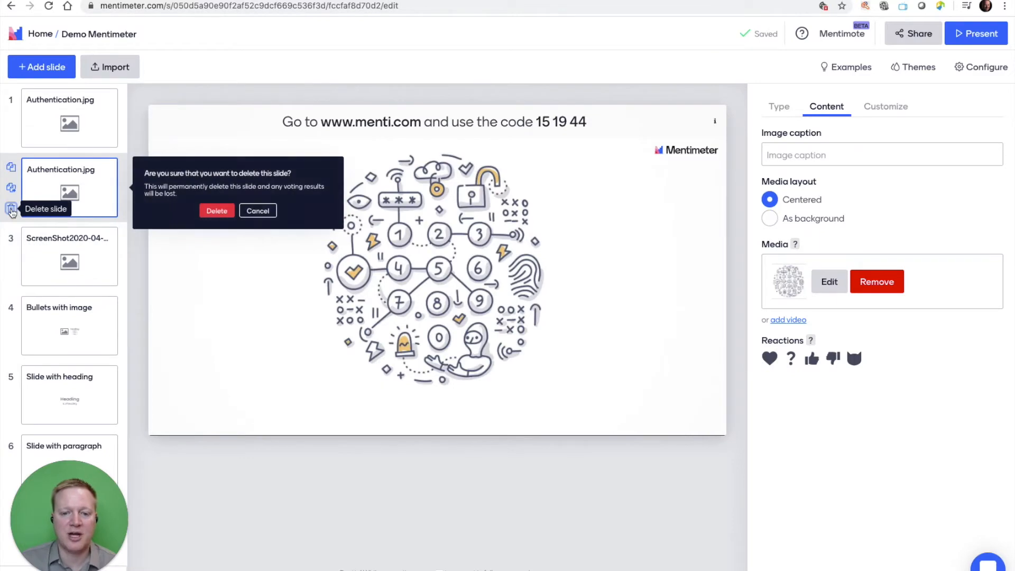
{"action": "left_click", "coordinate": [217, 215]}
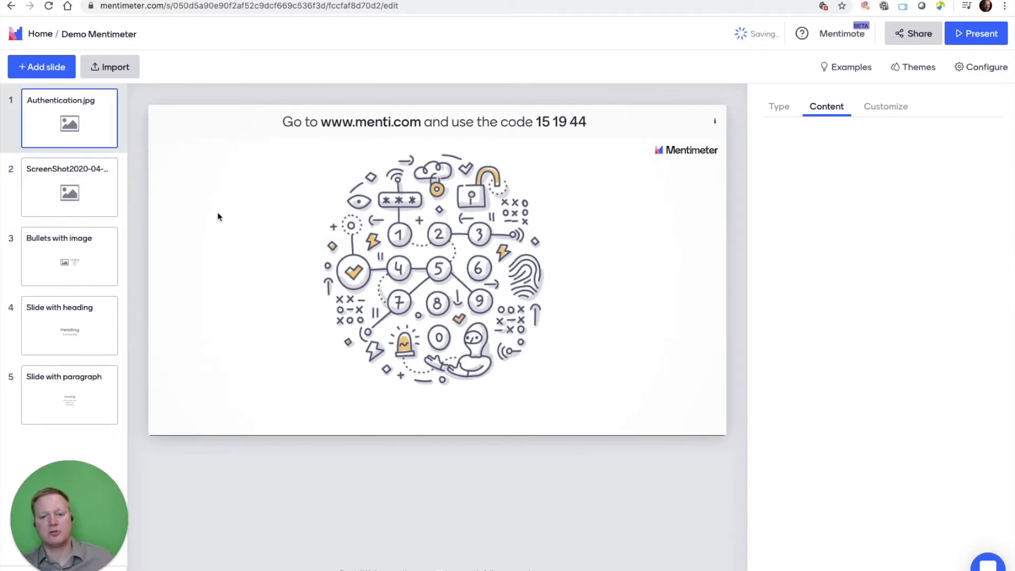
Add a Multiple Choice slide after the paragraph slide and set its question to "Favorite food".
{"action": "left_click", "coordinate": [85, 413]}
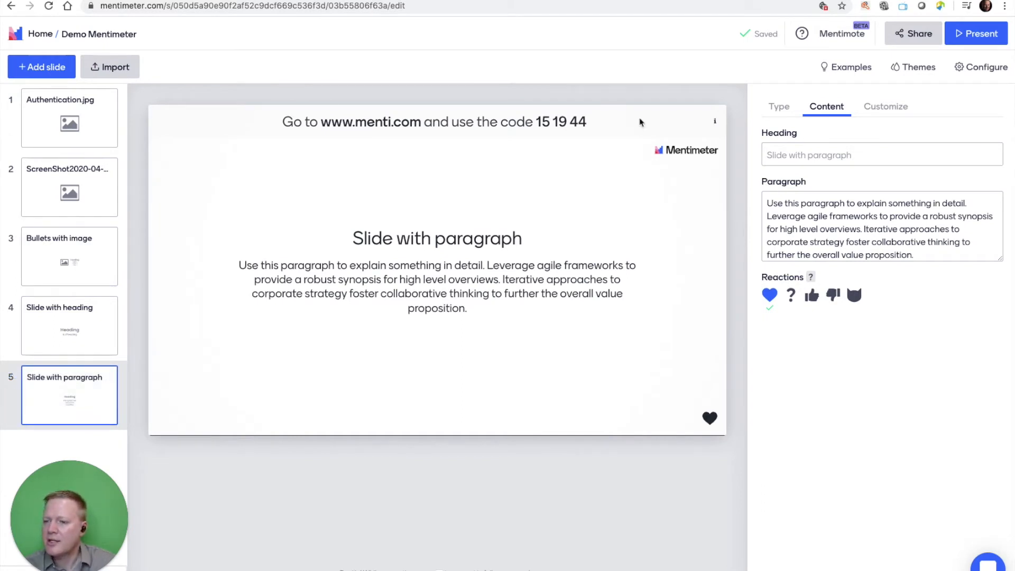
{"action": "left_click", "coordinate": [50, 68]}
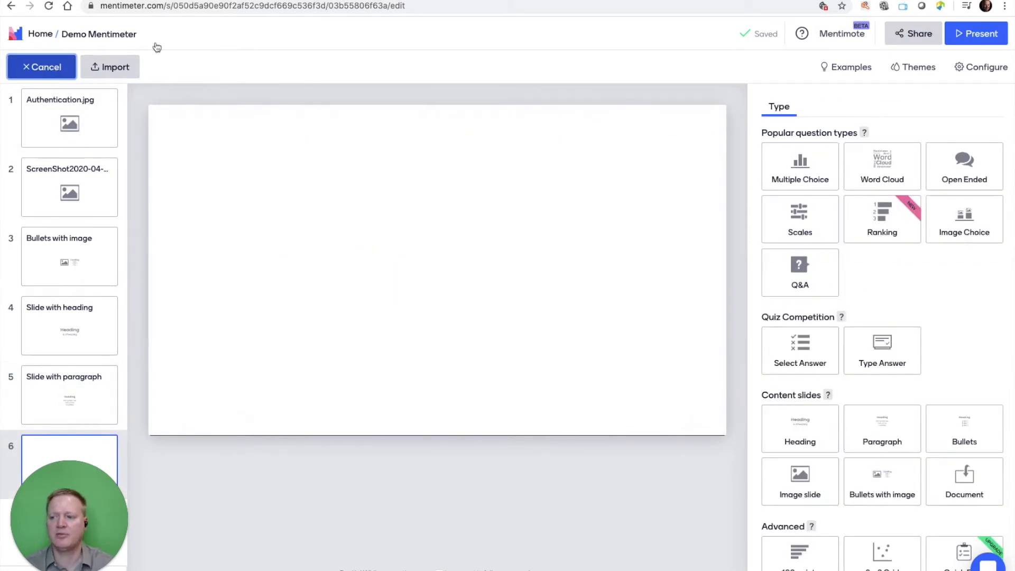
{"action": "left_click", "coordinate": [798, 163]}
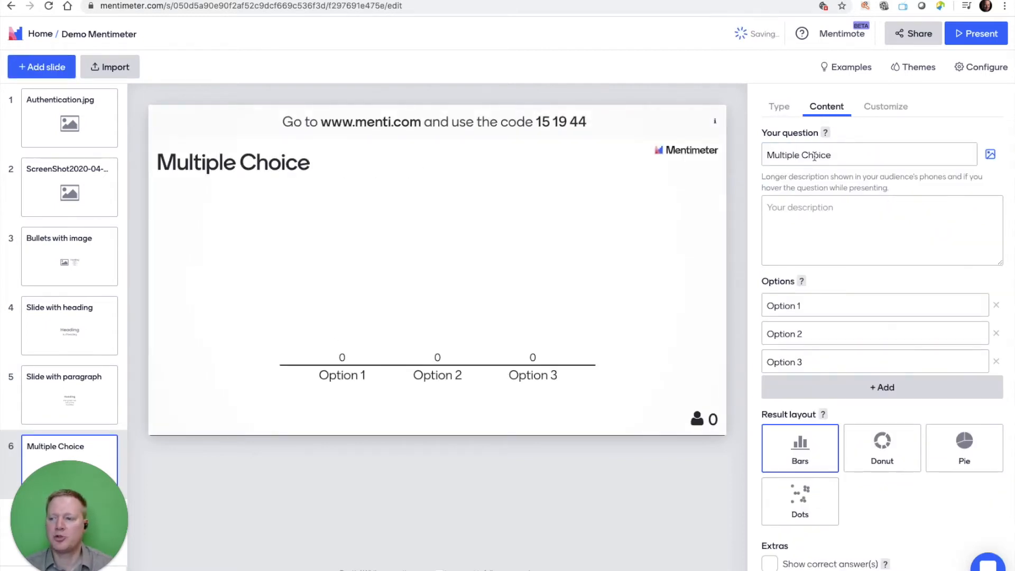
{"action": "triple_click", "coordinate": [814, 156]}
{"action": "type", "text": "Favorite food"}
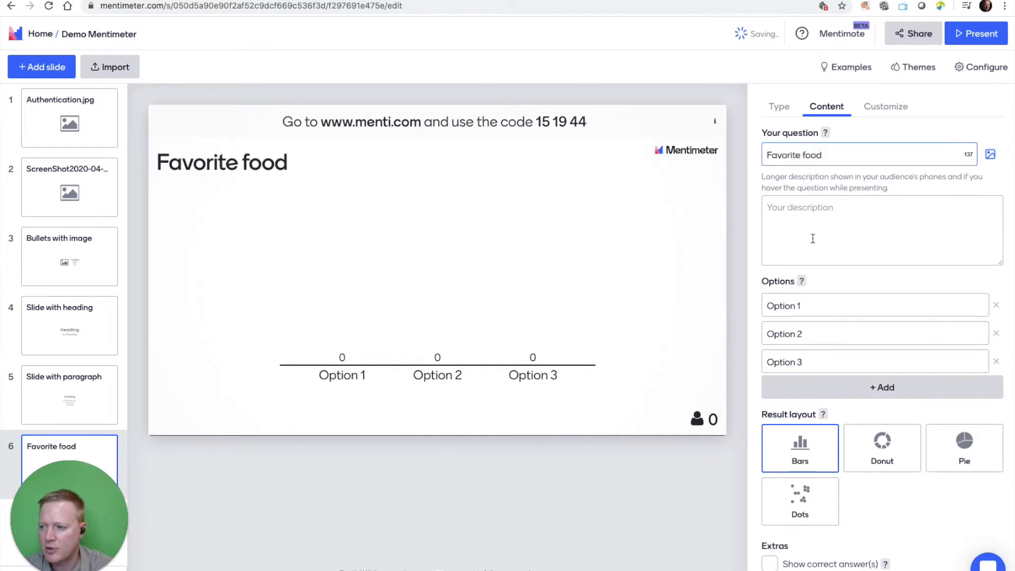
{"action": "left_click", "coordinate": [810, 225]}
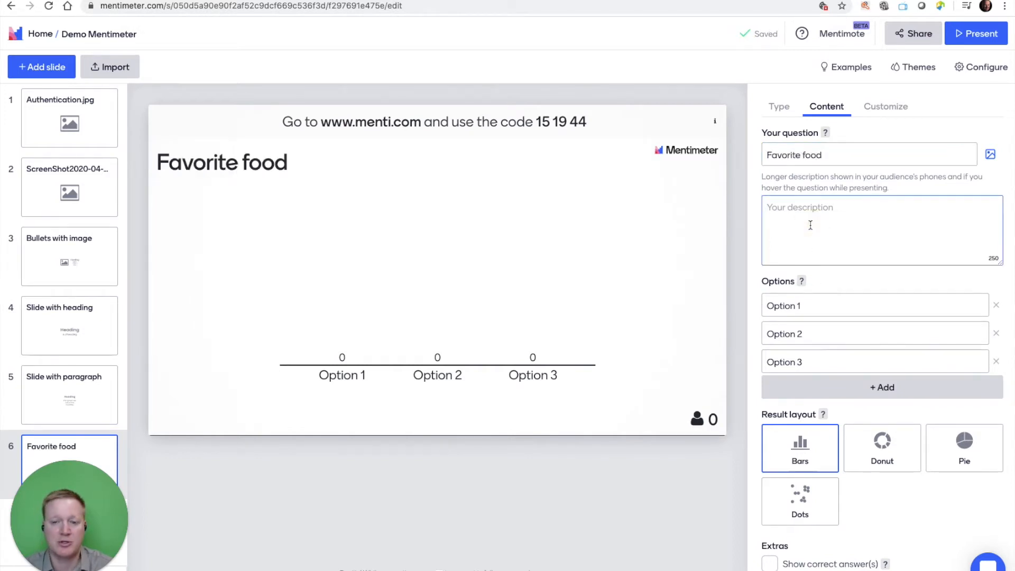
Fill in four answer options for the favorite food question: Pizza, Burgers, Curry and Ice cream.
{"action": "left_click", "coordinate": [776, 305]}
{"action": "type", "text": "Pizza"}
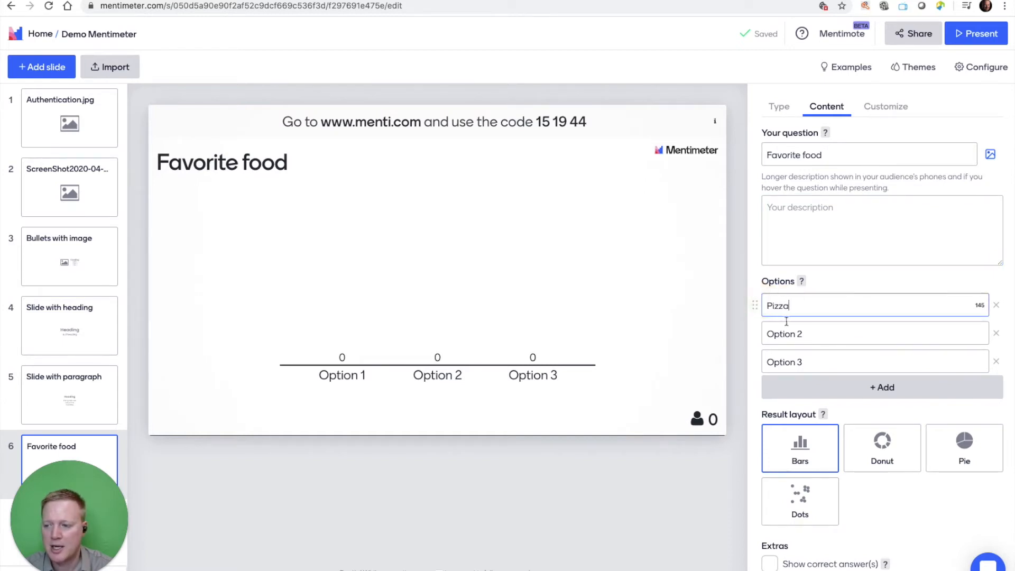
{"action": "left_click", "coordinate": [815, 337]}
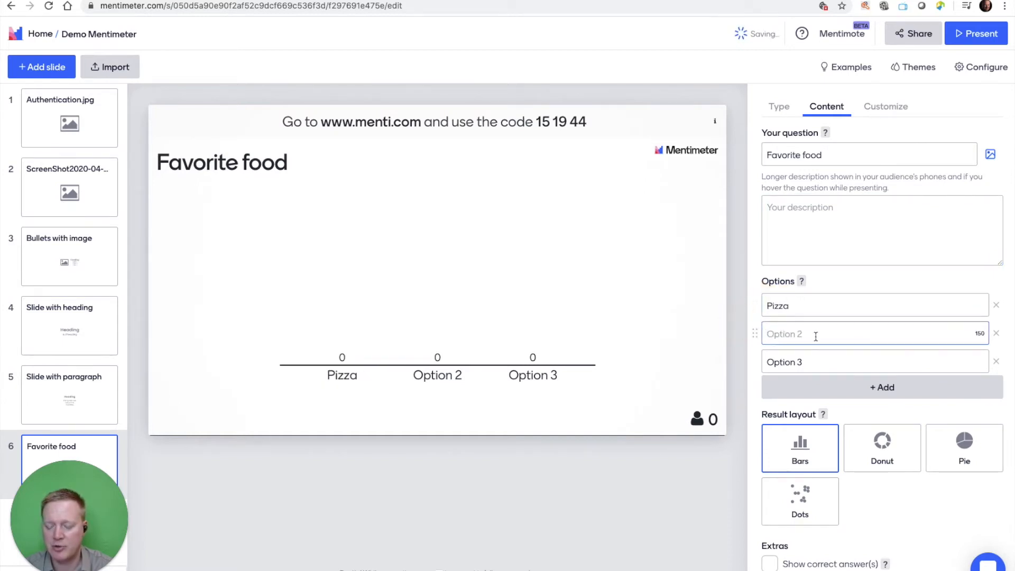
{"action": "type", "text": "Burgers"}
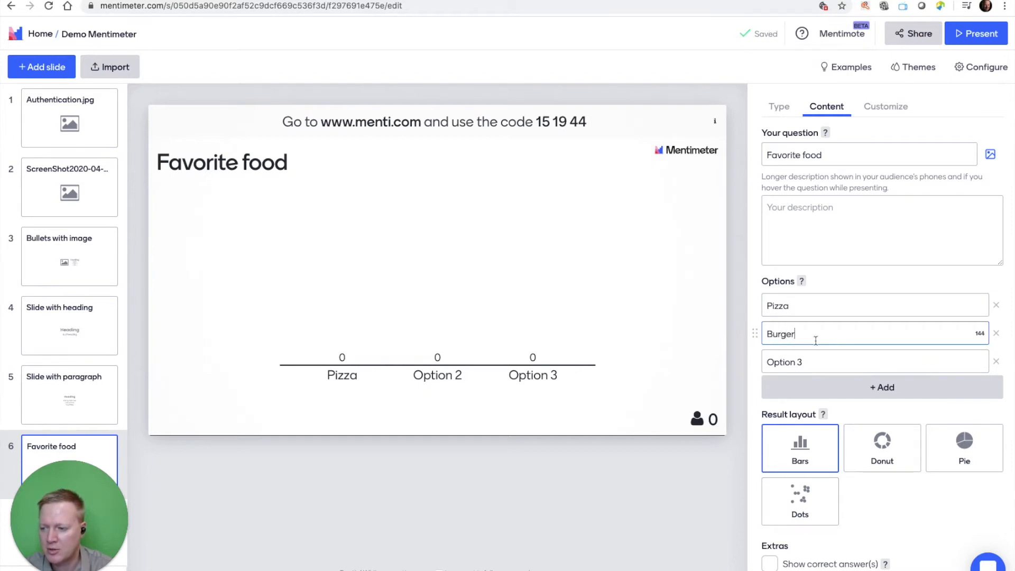
{"action": "left_click", "coordinate": [816, 361]}
{"action": "type", "text": "Curry"}
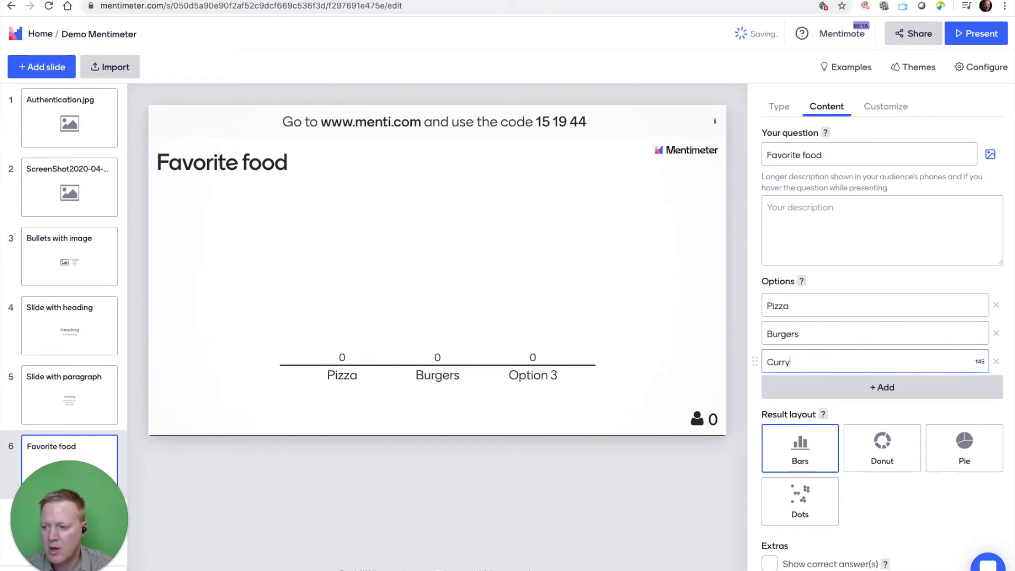
{"action": "left_click", "coordinate": [817, 387]}
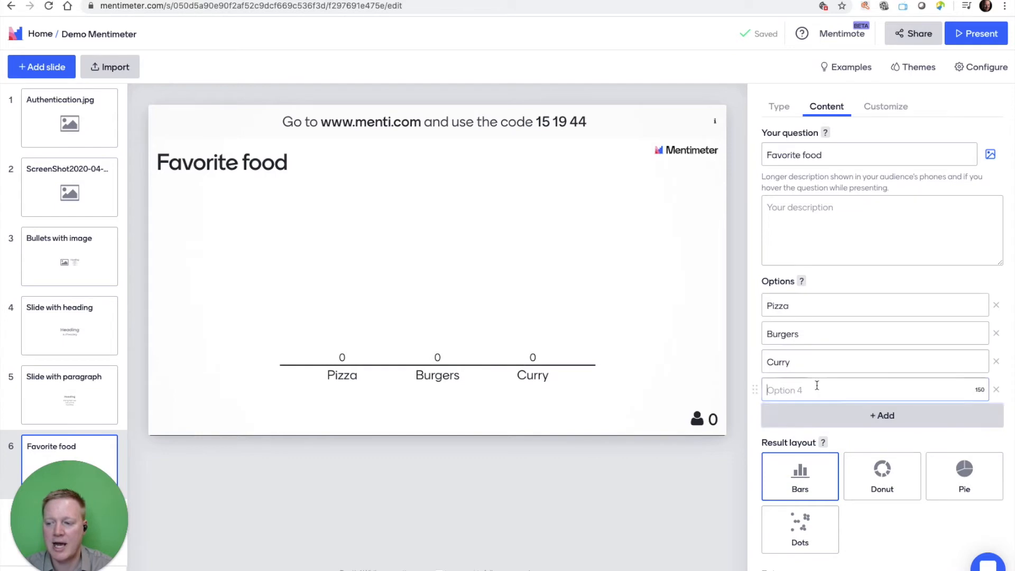
{"action": "type", "text": "Ice cream"}
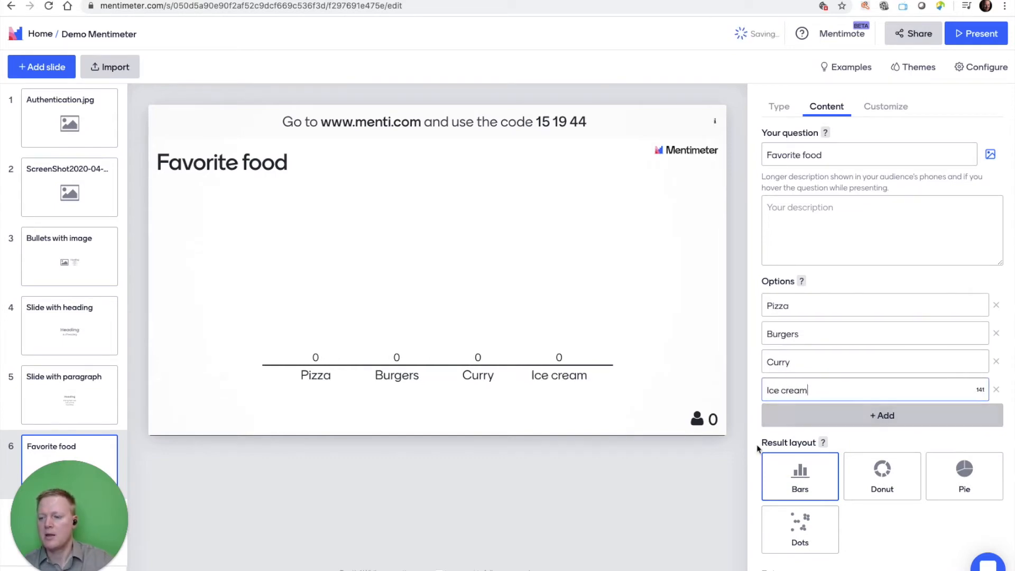
{"action": "left_click", "coordinate": [575, 271]}
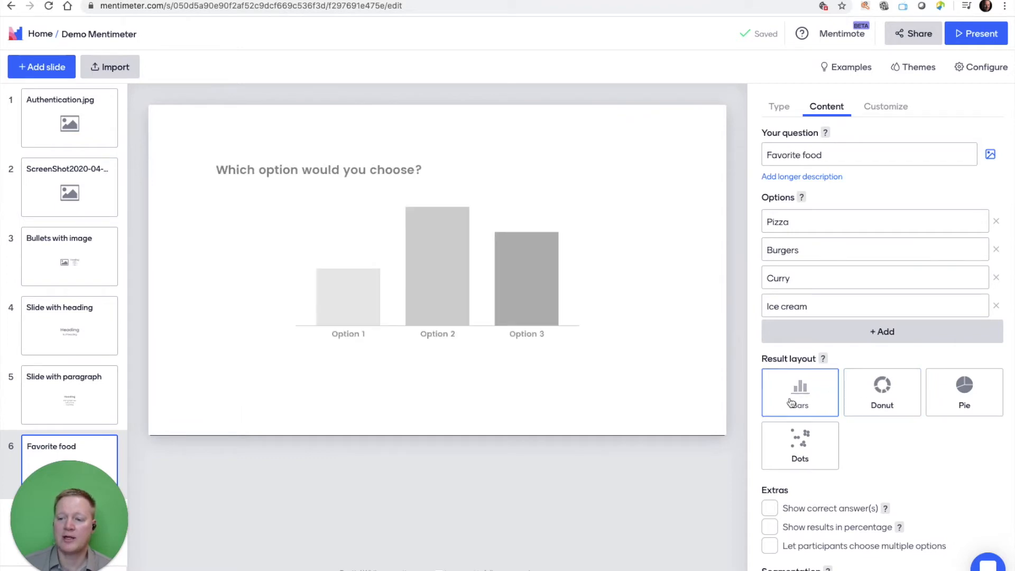
Try the Donut and Pie result layouts on the favorite food slide and settle on Dots.
{"action": "left_click", "coordinate": [876, 402]}
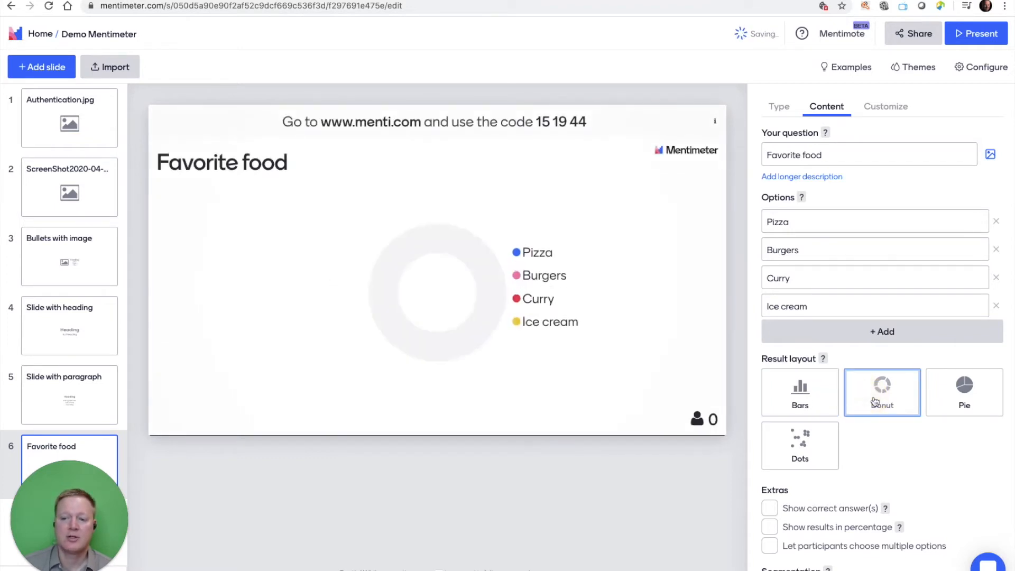
{"action": "left_click", "coordinate": [968, 390]}
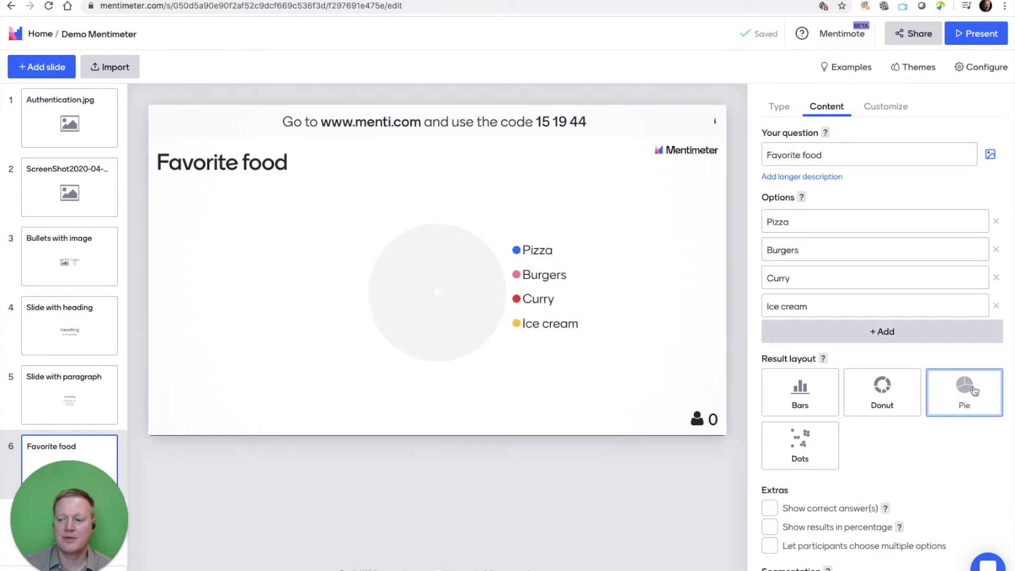
{"action": "left_click", "coordinate": [825, 446]}
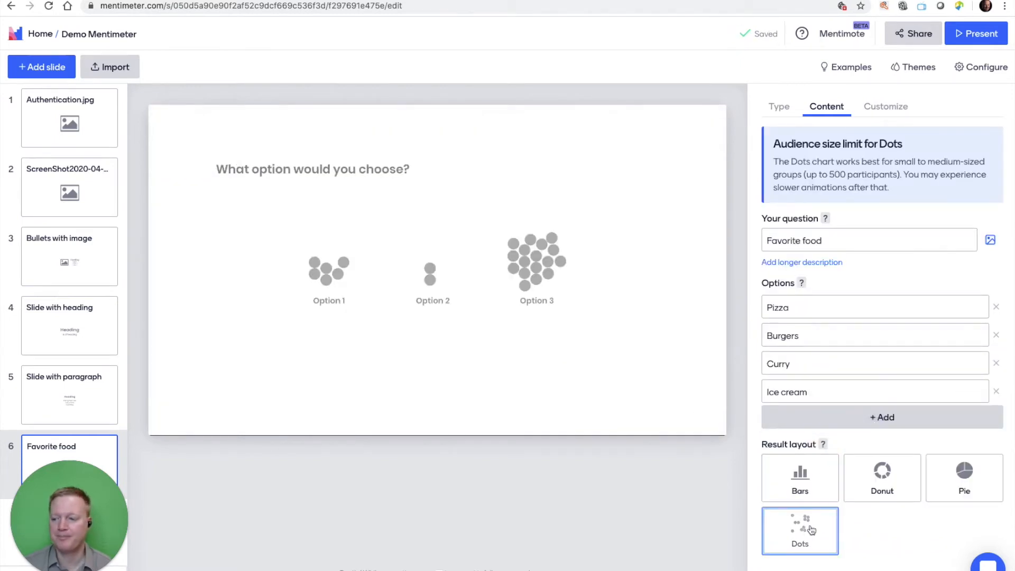
Add a Word Cloud slide at the end and set its number of entries per participant to 5.
{"action": "left_click", "coordinate": [35, 69]}
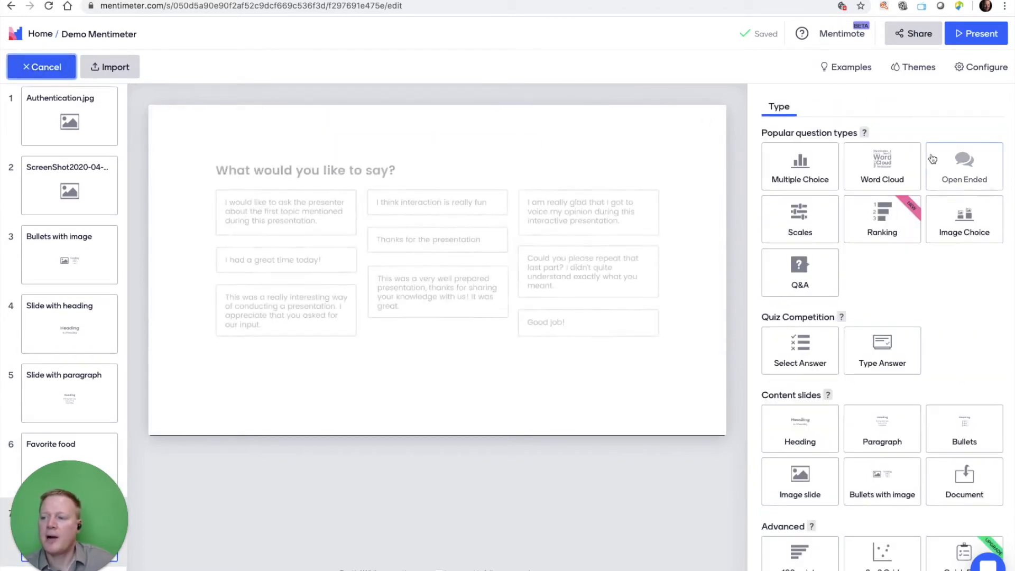
{"action": "left_click", "coordinate": [893, 166]}
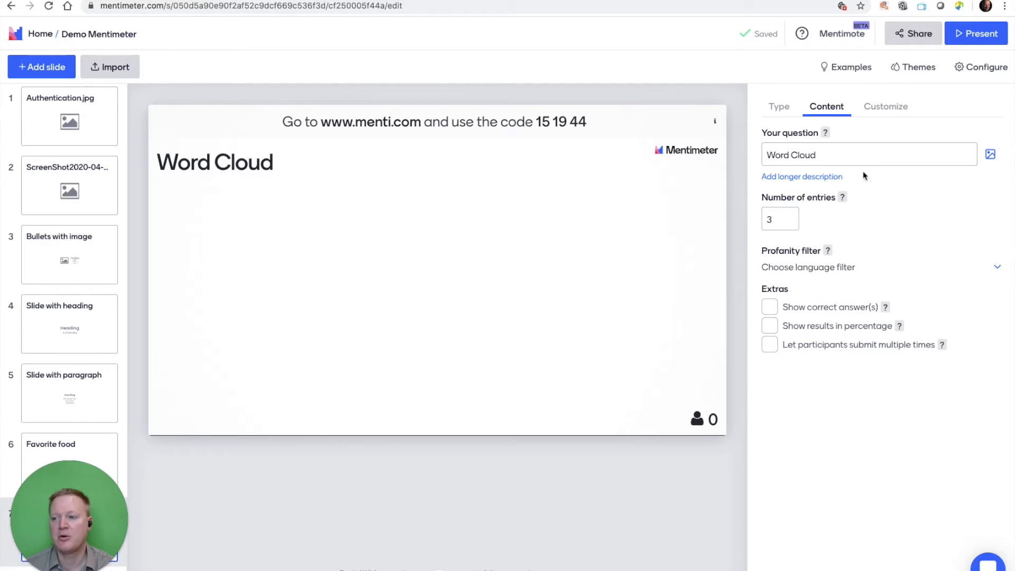
{"action": "left_click", "coordinate": [789, 218]}
{"action": "left_click", "coordinate": [789, 218]}
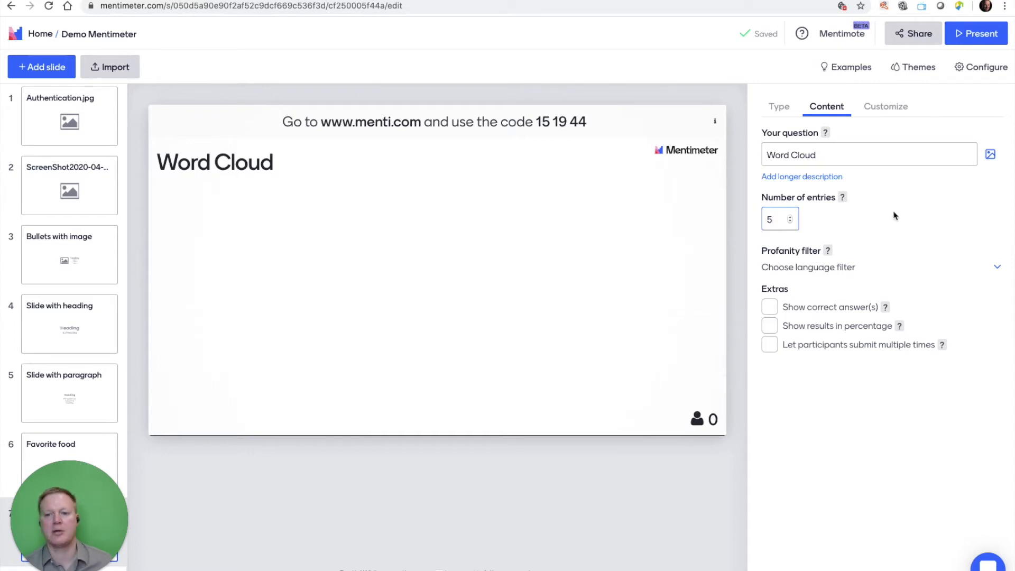
Add a Scales slide after the word cloud and set its question to "Presentation".
{"action": "mouse_move", "coordinate": [59, 89]}
{"action": "left_click", "coordinate": [45, 70]}
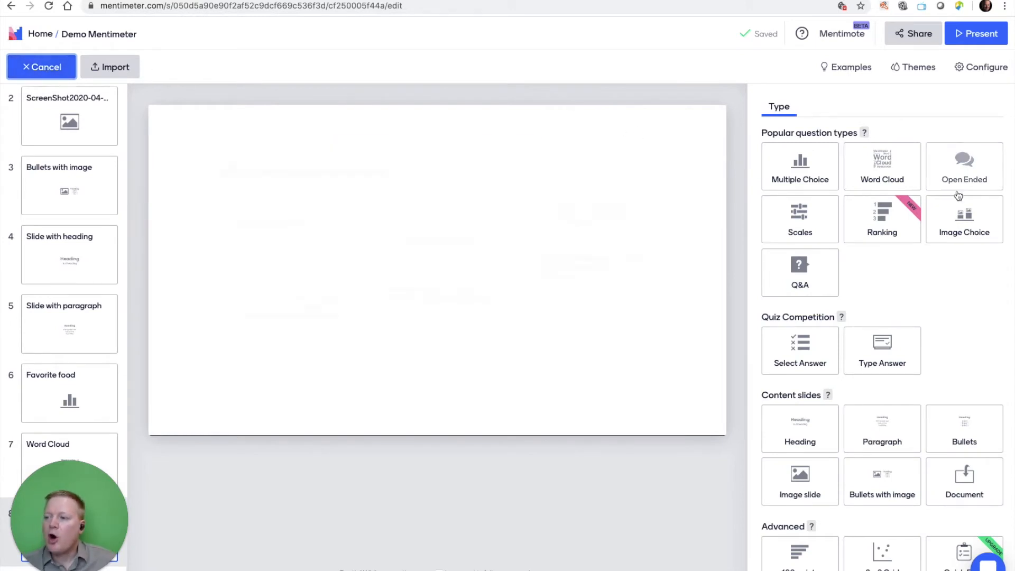
{"action": "left_click", "coordinate": [824, 220]}
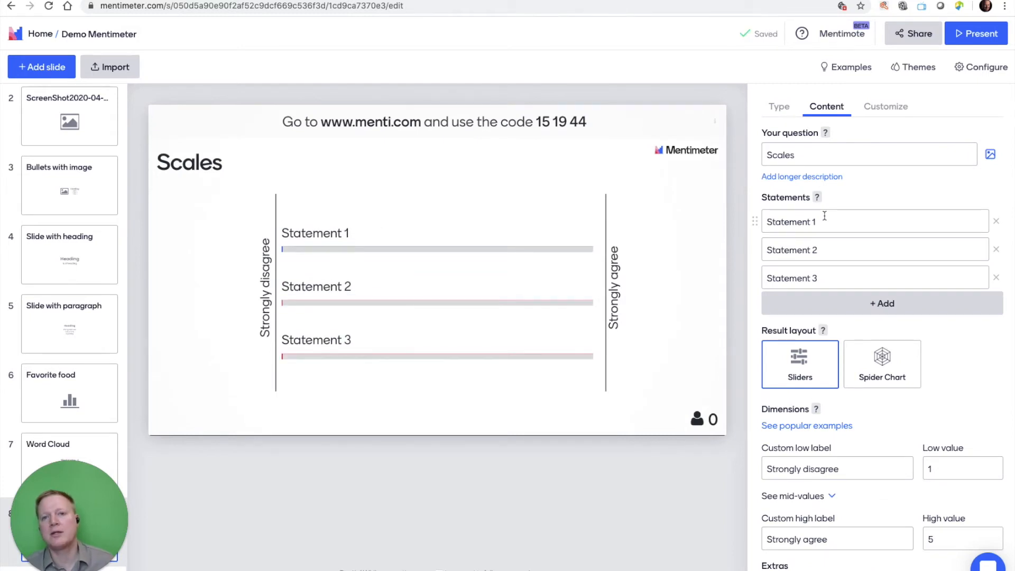
{"action": "double_click", "coordinate": [806, 154]}
{"action": "key", "text": "BackSpace"}
{"action": "type", "text": "Presentation"}
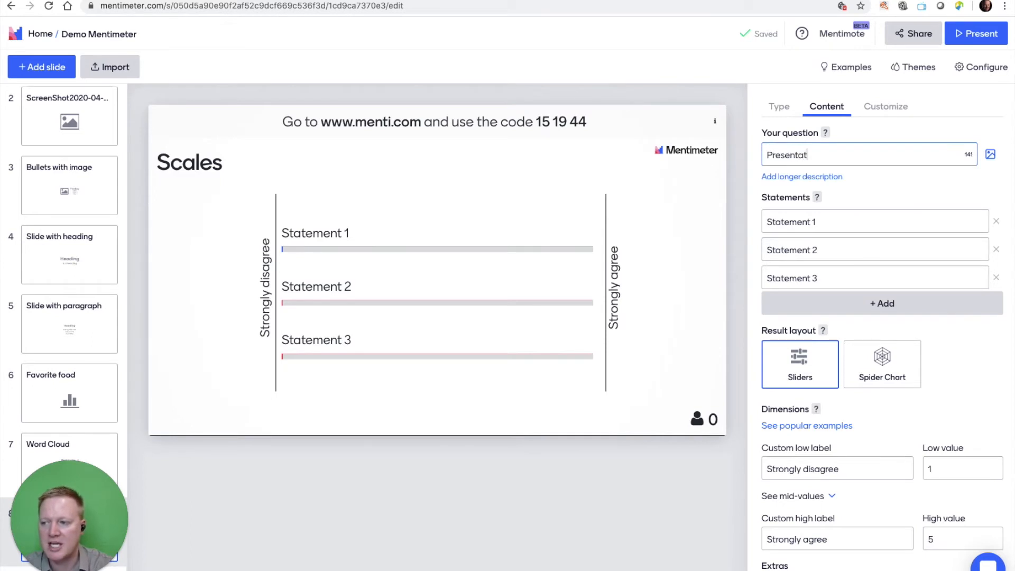
Replace the three default statements on the scales slide with Voice, Body language and Visuals.
{"action": "left_click", "coordinate": [830, 220]}
{"action": "type", "text": "Vocie"}
{"action": "key", "text": "BackSpace"}
{"action": "key", "text": "BackSpace"}
{"action": "key", "text": "BackSpace"}
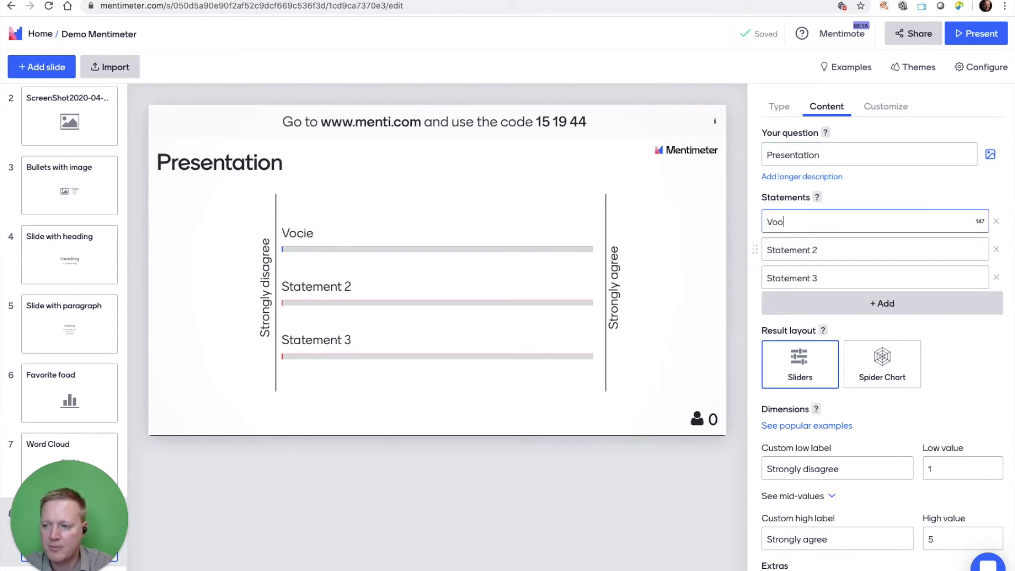
{"action": "type", "text": "ice"}
{"action": "left_click", "coordinate": [794, 253]}
{"action": "type", "text": "B"}
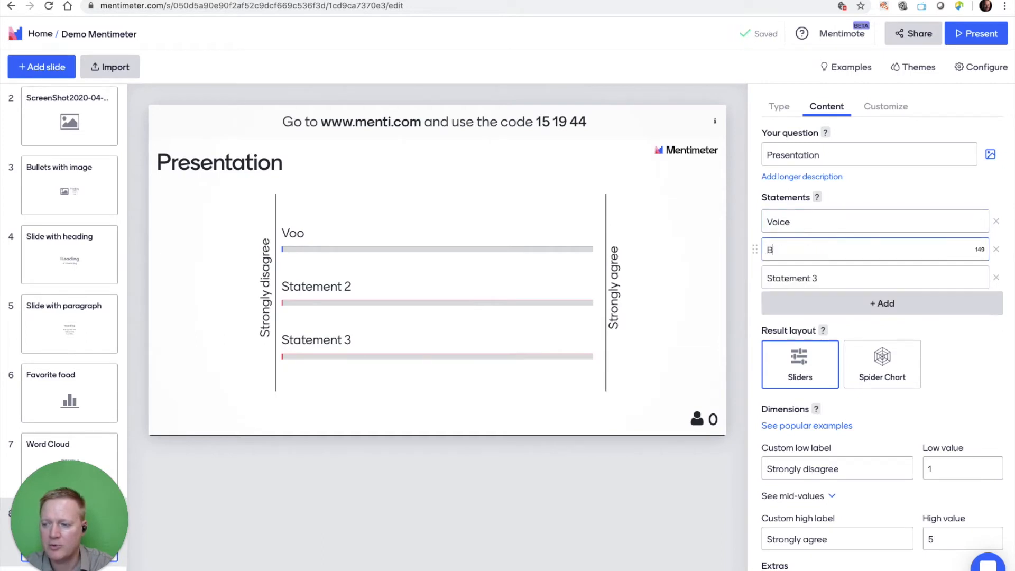
{"action": "type", "text": "ody language"}
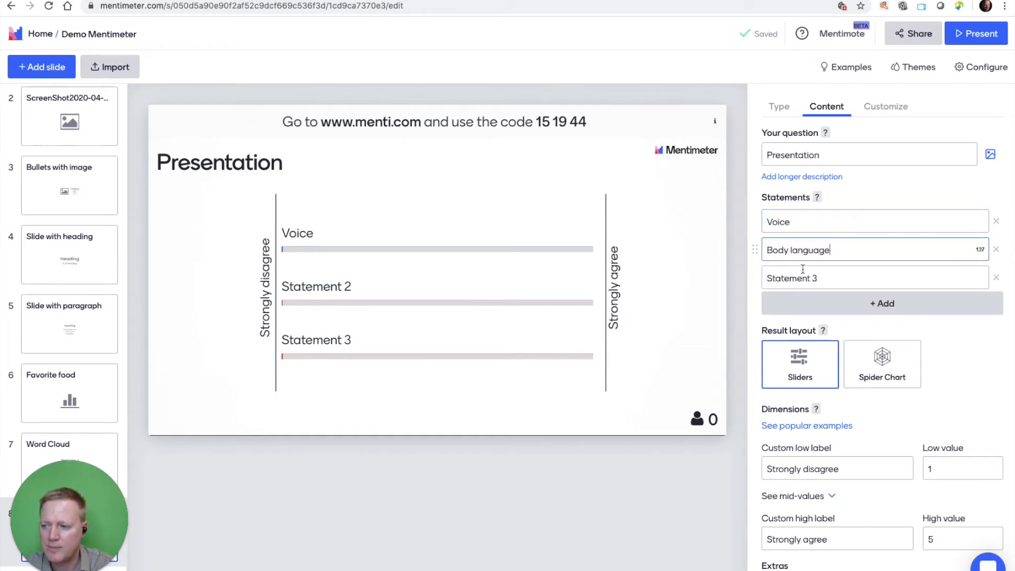
{"action": "left_click", "coordinate": [803, 272]}
{"action": "type", "text": "Visuals"}
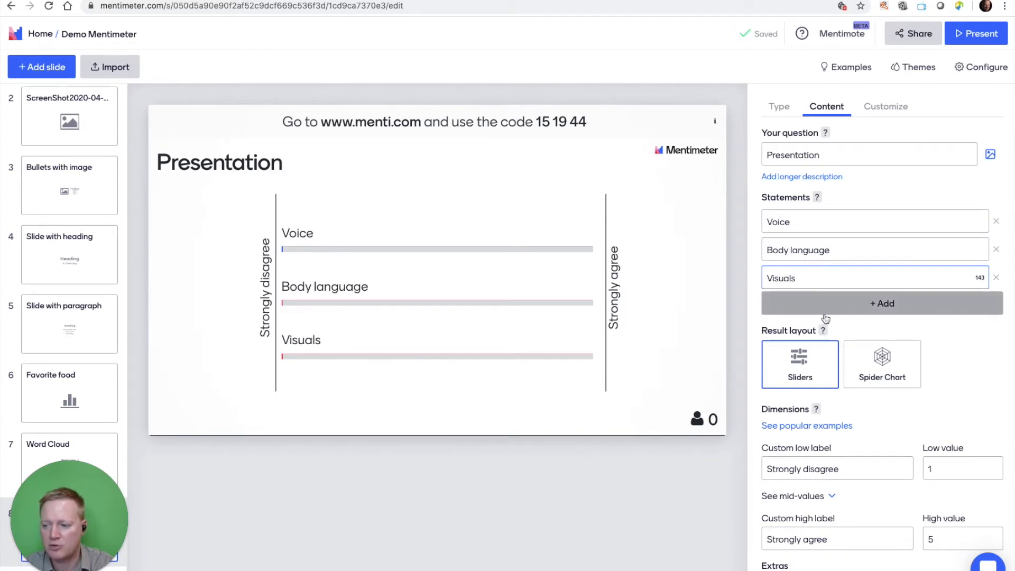
Set the scale's custom low label to "Bad" and its custom high label to "Great".
{"action": "left_click", "coordinate": [850, 469]}
{"action": "left_click_drag", "start_coordinate": [850, 468], "coordinate": [765, 461]}
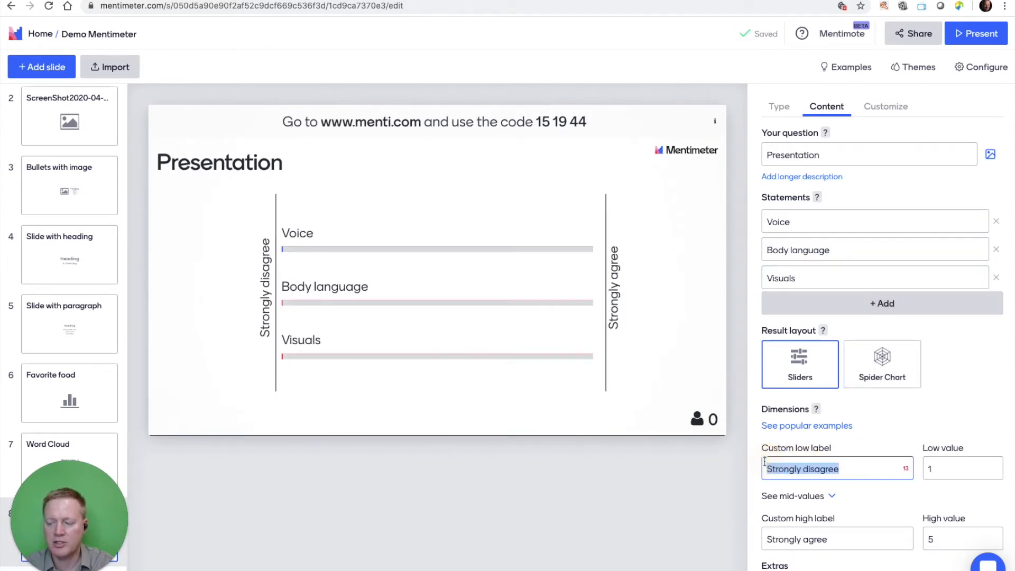
{"action": "type", "text": "Bad"}
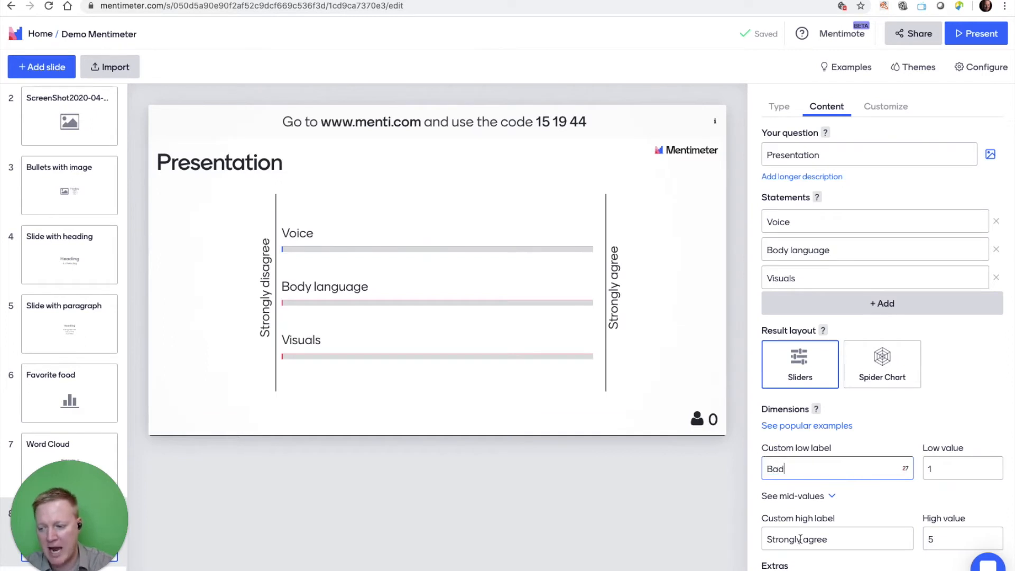
{"action": "left_click", "coordinate": [801, 535]}
{"action": "triple_click", "coordinate": [800, 535]}
{"action": "type", "text": "Great"}
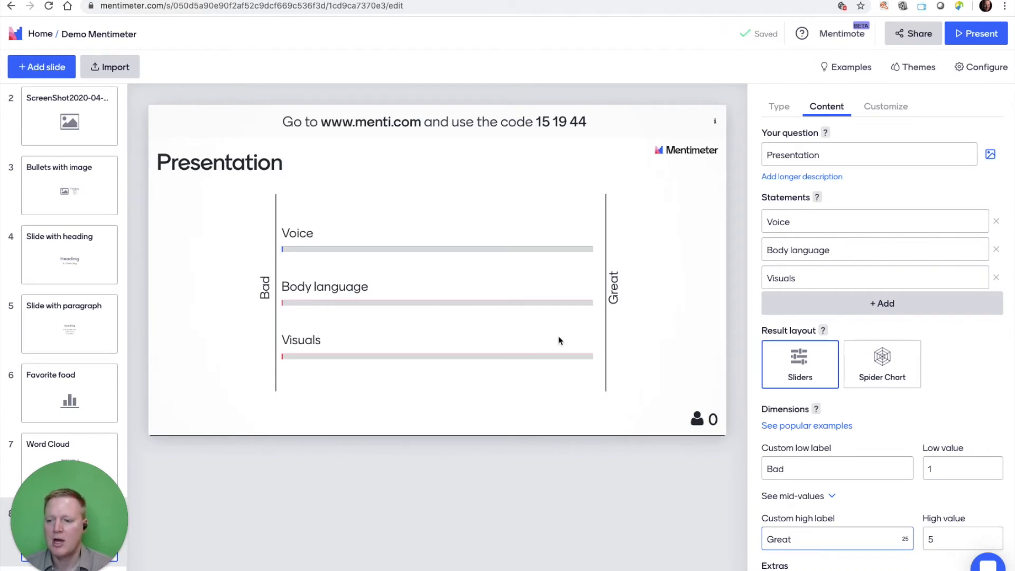
Switch the scales slide's result layout to Spider Chart.
{"action": "left_click", "coordinate": [881, 368]}
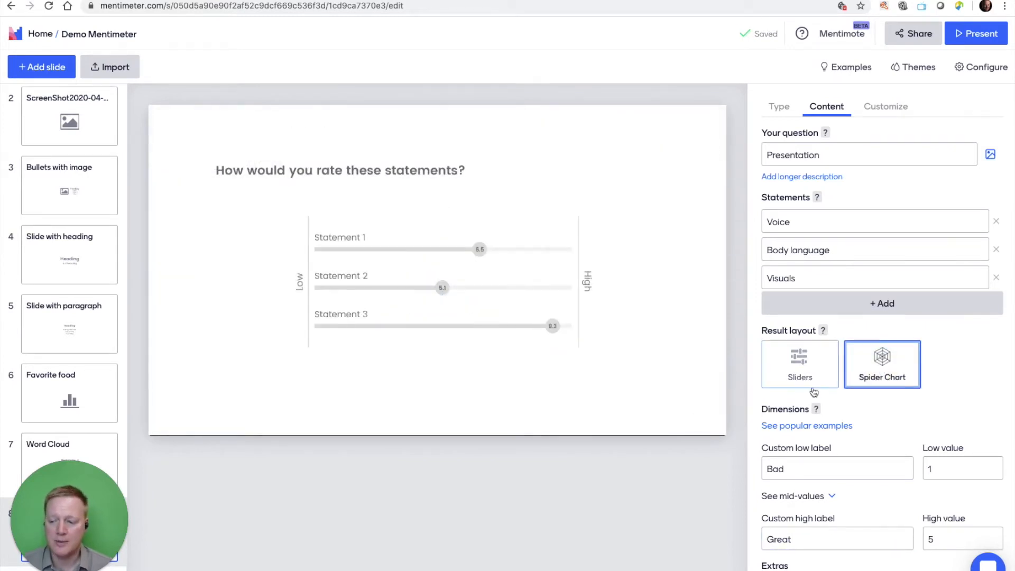
{"action": "scroll", "coordinate": [824, 407], "scroll_direction": "down", "scroll_amount": 1}
{"action": "scroll", "coordinate": [829, 413], "scroll_direction": "up", "scroll_amount": 1}
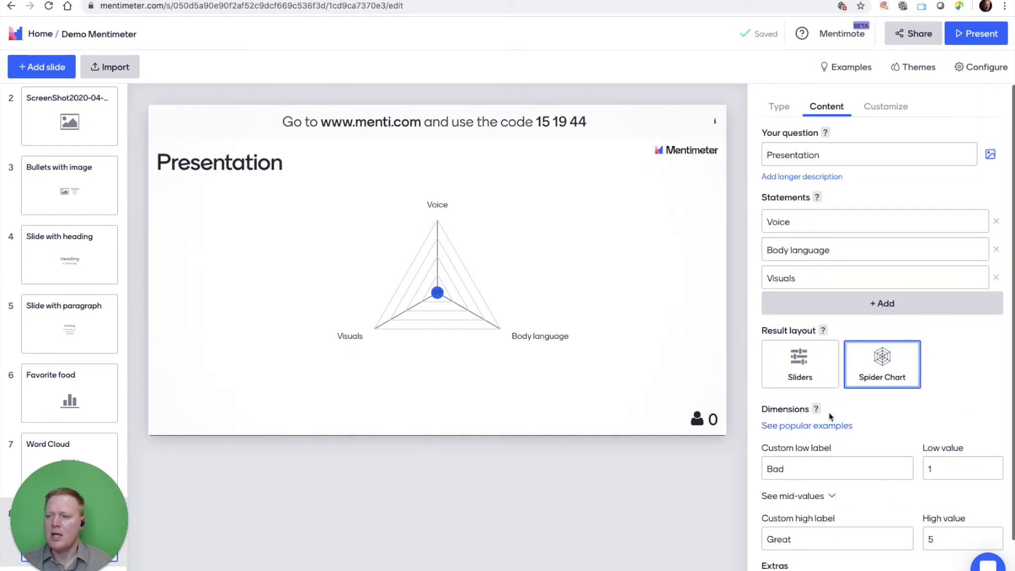
Add a 100 points slide at the end and set its question to "Great speakers".
{"action": "left_click", "coordinate": [40, 72]}
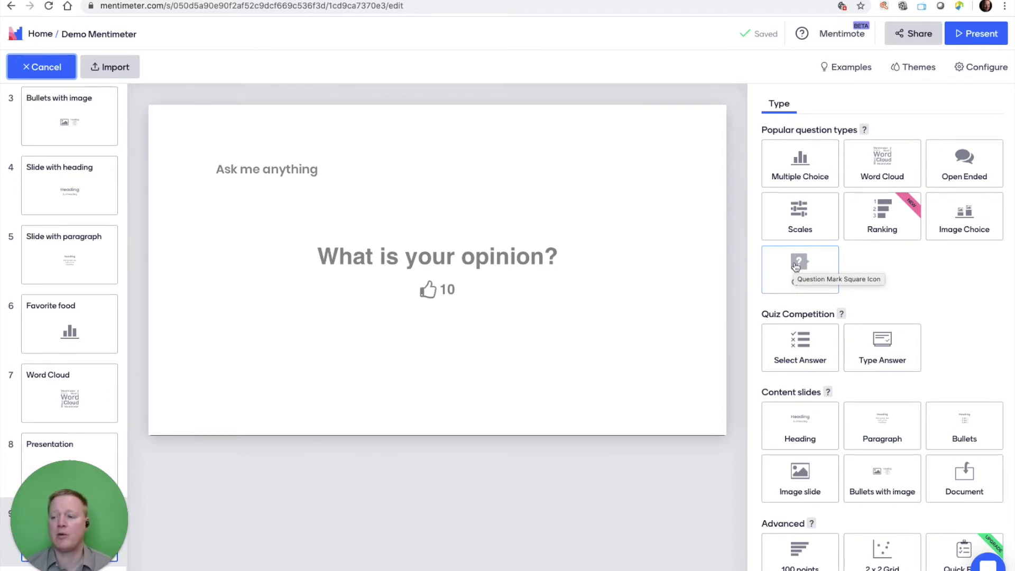
{"action": "scroll", "coordinate": [796, 266], "scroll_direction": "down", "scroll_amount": 2}
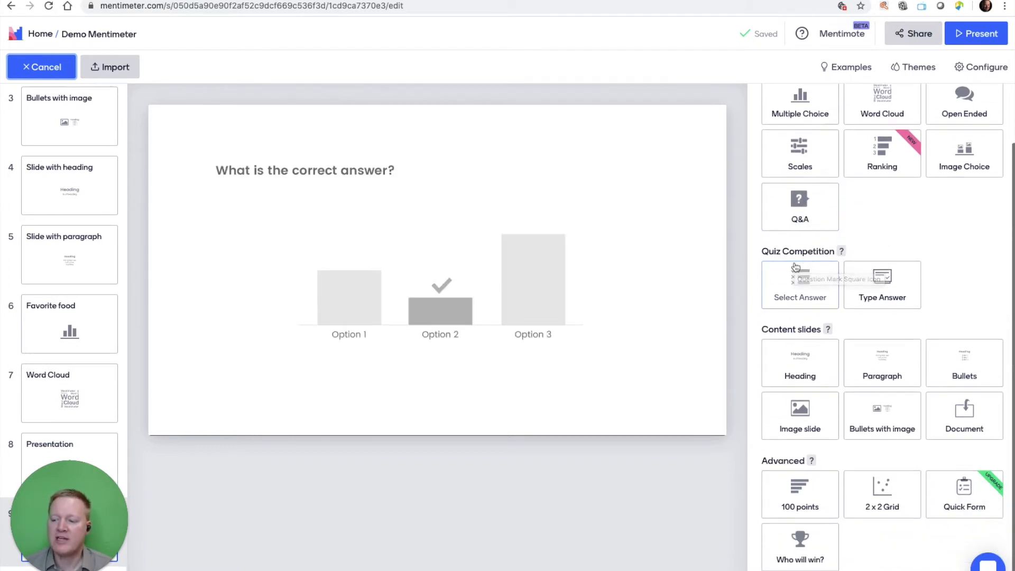
{"action": "left_click", "coordinate": [799, 492]}
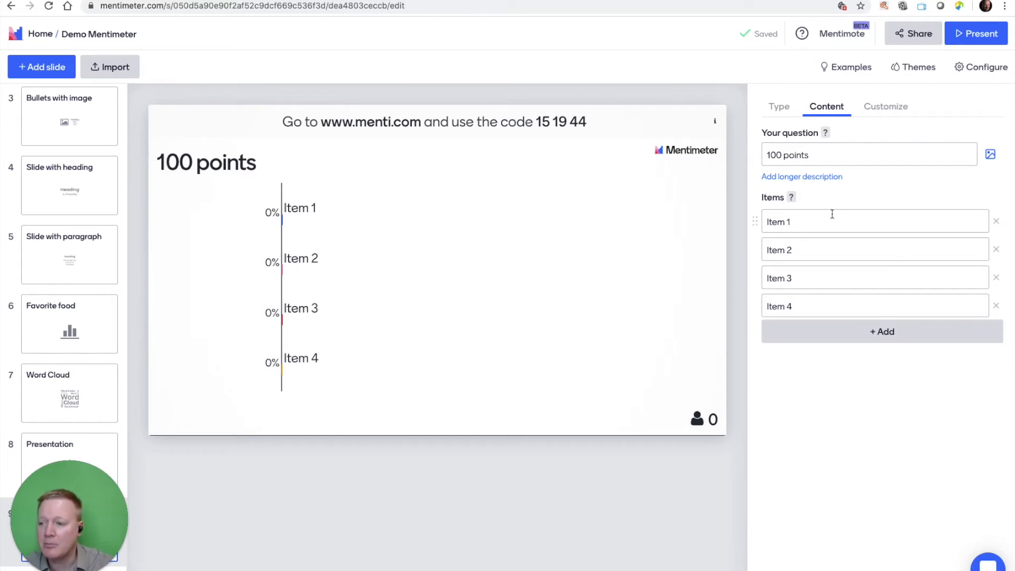
{"action": "triple_click", "coordinate": [814, 158]}
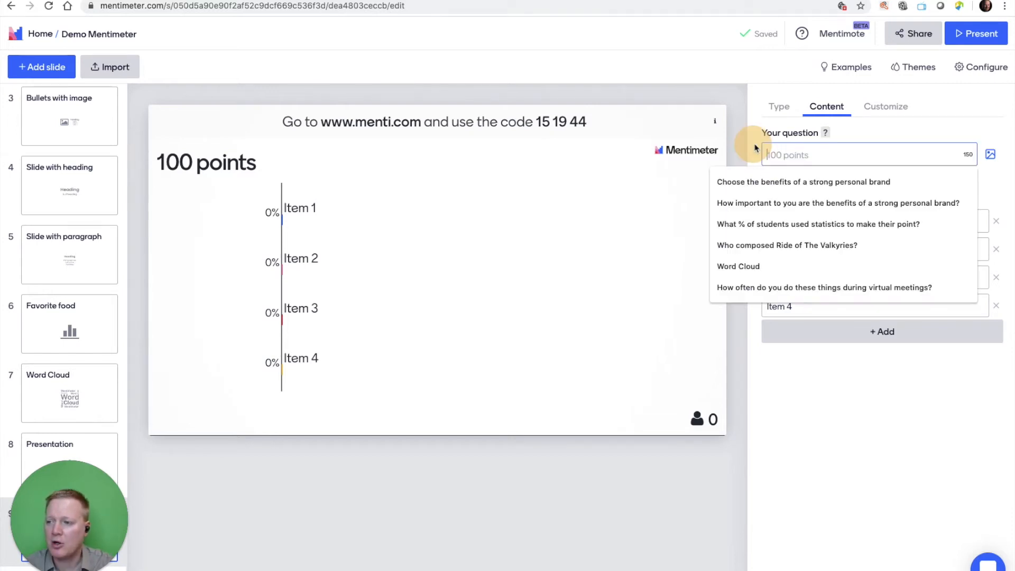
{"action": "type", "text": "Great speakers"}
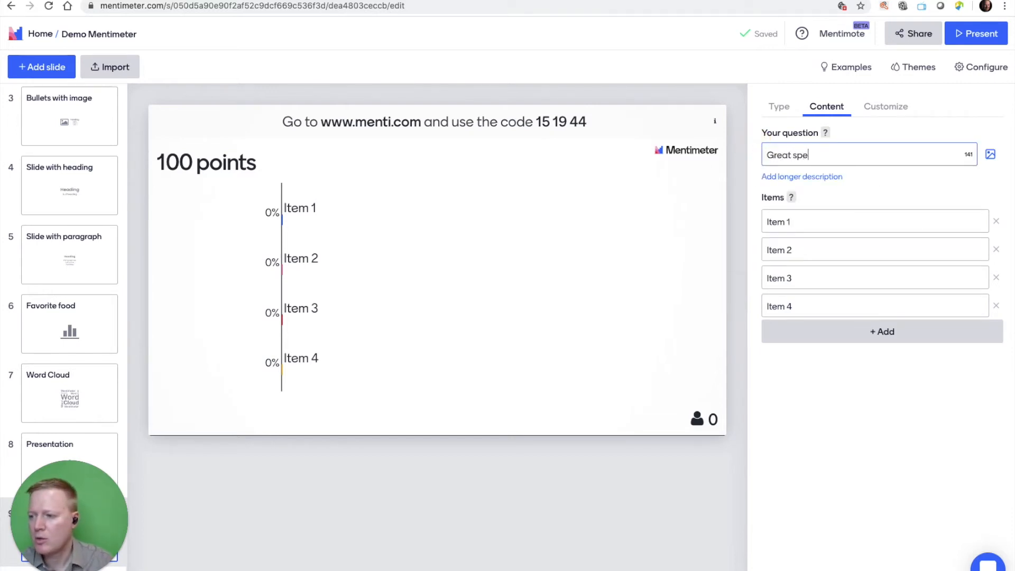
Replace the four default items on the 100 points slide with Gates, Jobs, Obama and Brown, and add a blank fifth item.
{"action": "left_click", "coordinate": [804, 219]}
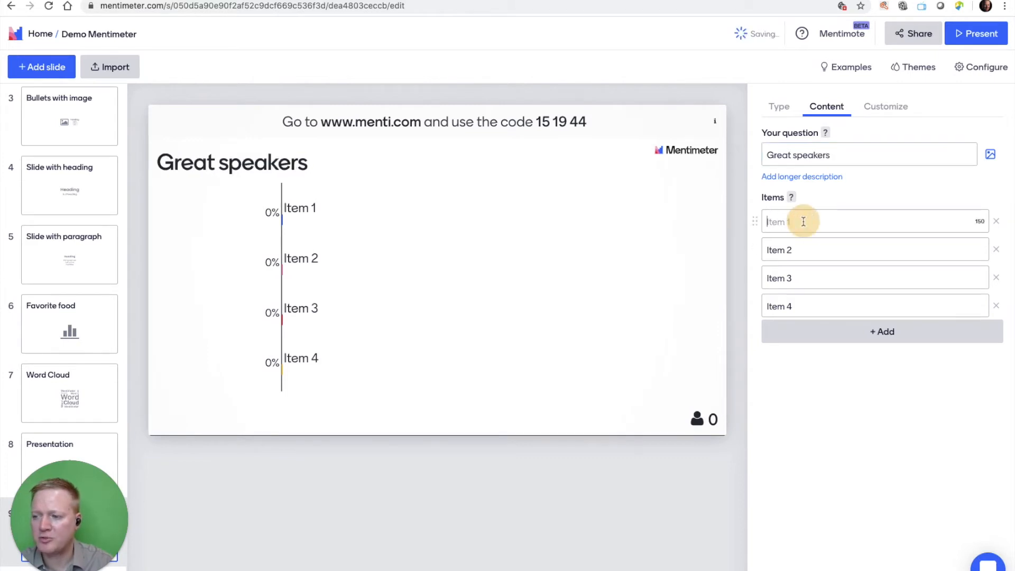
{"action": "type", "text": "Gates"}
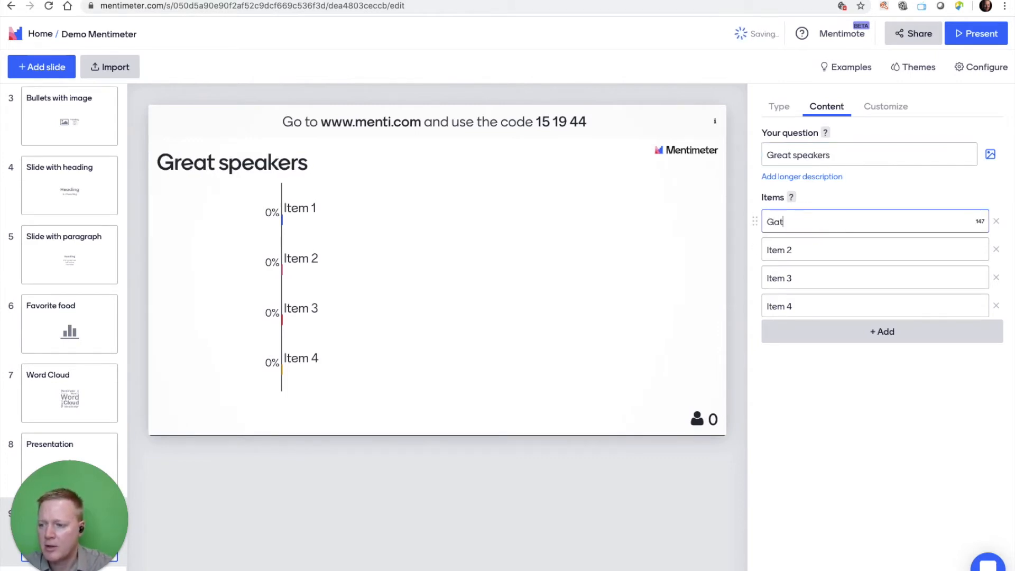
{"action": "left_click", "coordinate": [804, 248]}
{"action": "type", "text": "Jab"}
{"action": "key", "text": "BackSpace"}
{"action": "key", "text": "BackSpace"}
{"action": "type", "text": "obs"}
{"action": "left_click", "coordinate": [801, 274]}
{"action": "type", "text": "Obama"}
{"action": "left_click", "coordinate": [806, 298]}
{"action": "type", "text": "Brown"}
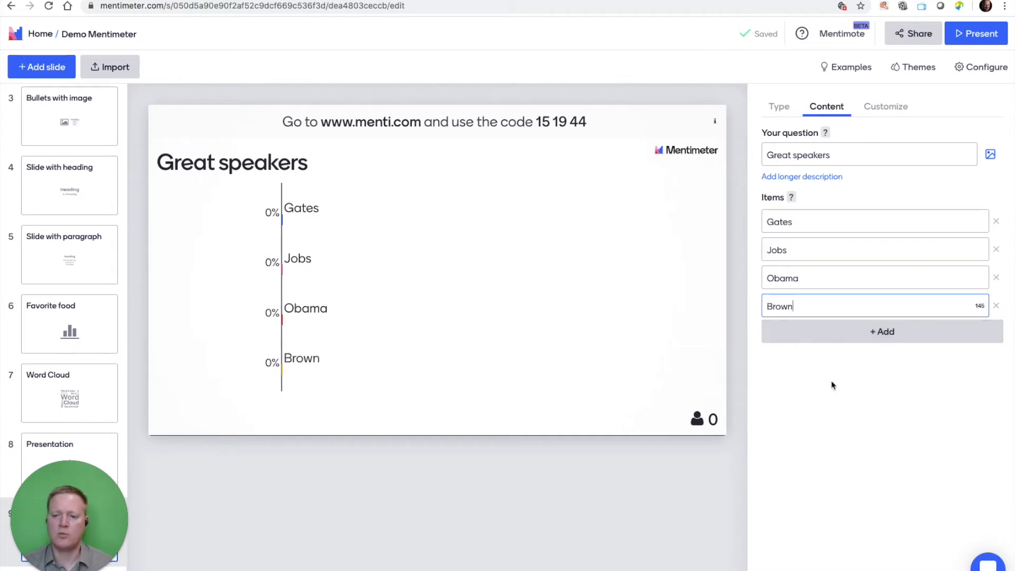
{"action": "left_click", "coordinate": [826, 337]}
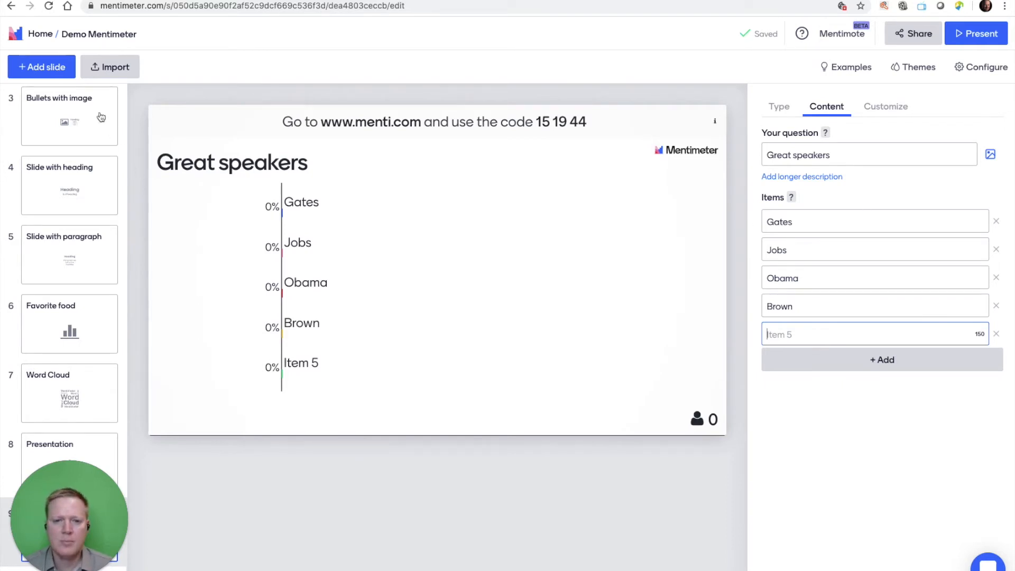
Add a 2 x 2 Grid slide at the end and set its question to "Team performance".
{"action": "left_click", "coordinate": [26, 68]}
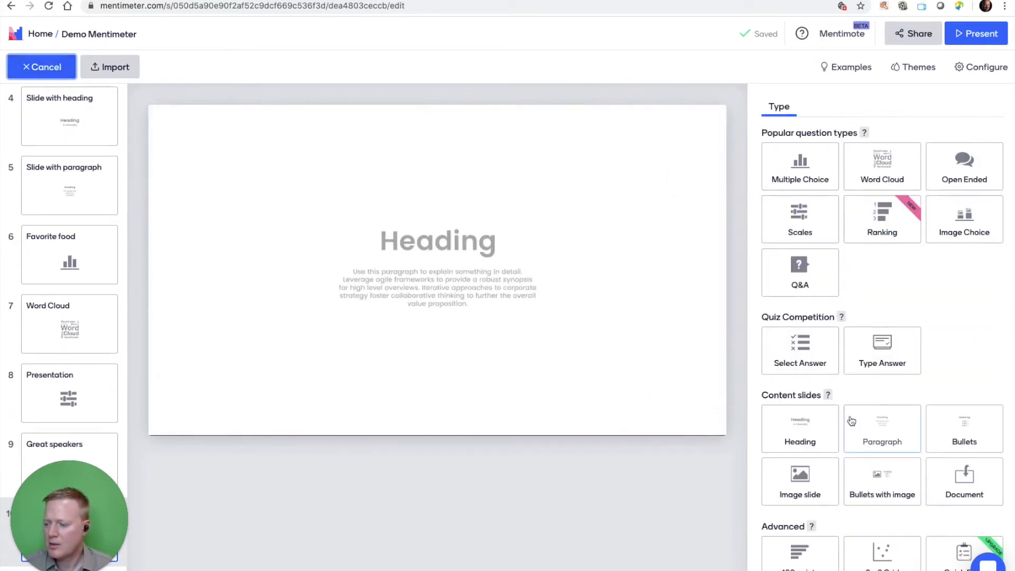
{"action": "scroll", "coordinate": [825, 423], "scroll_direction": "down", "scroll_amount": 2}
{"action": "left_click", "coordinate": [891, 492]}
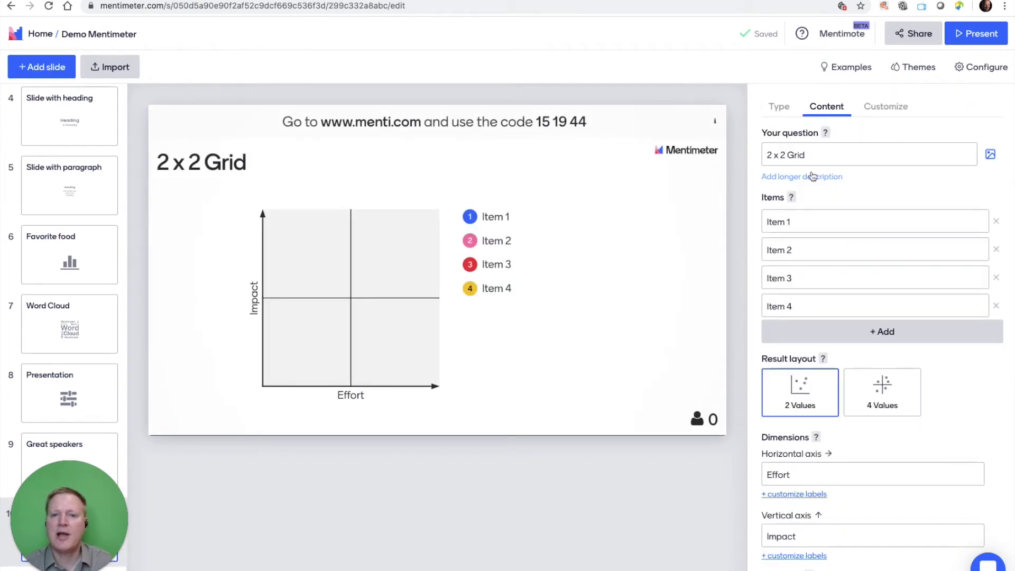
{"action": "left_click", "coordinate": [818, 156]}
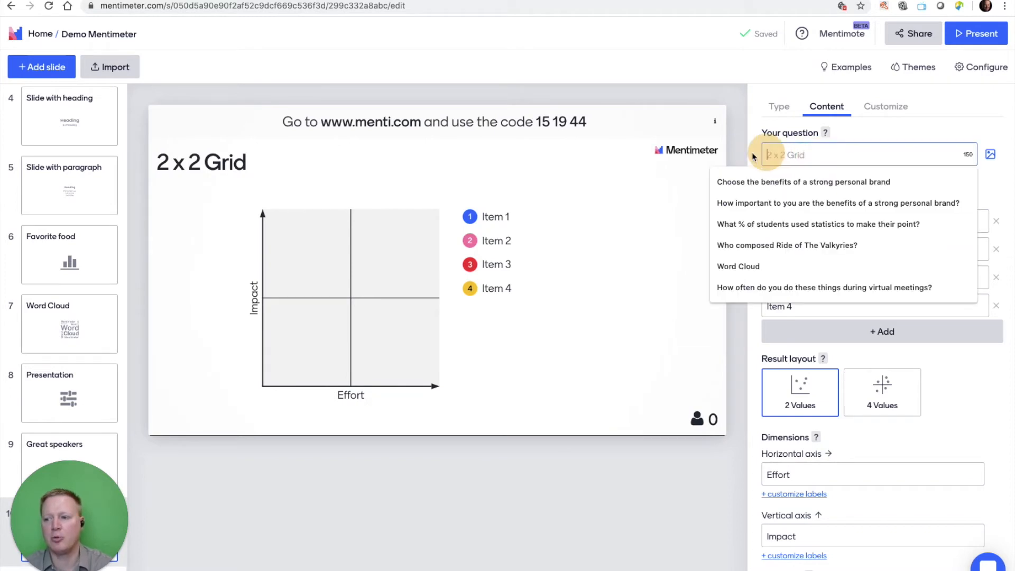
{"action": "type", "text": "Team performance"}
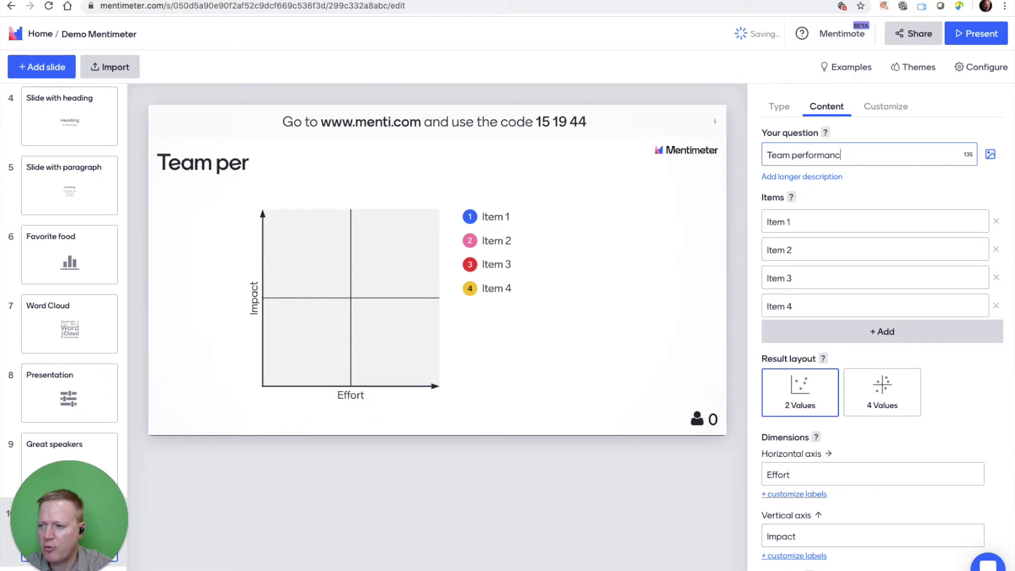
Name the grid's horizontal axis "Speed" and its vertical axis "Decisions".
{"action": "type", "text": "Speec"}
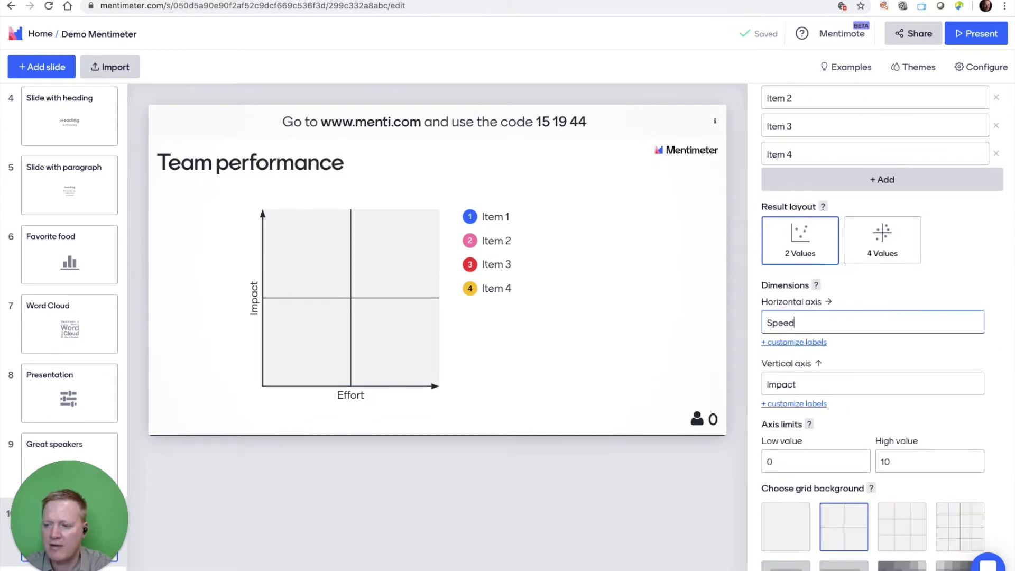
{"action": "left_click", "coordinate": [797, 380]}
{"action": "left_click", "coordinate": [768, 382]}
{"action": "double_click", "coordinate": [768, 382]}
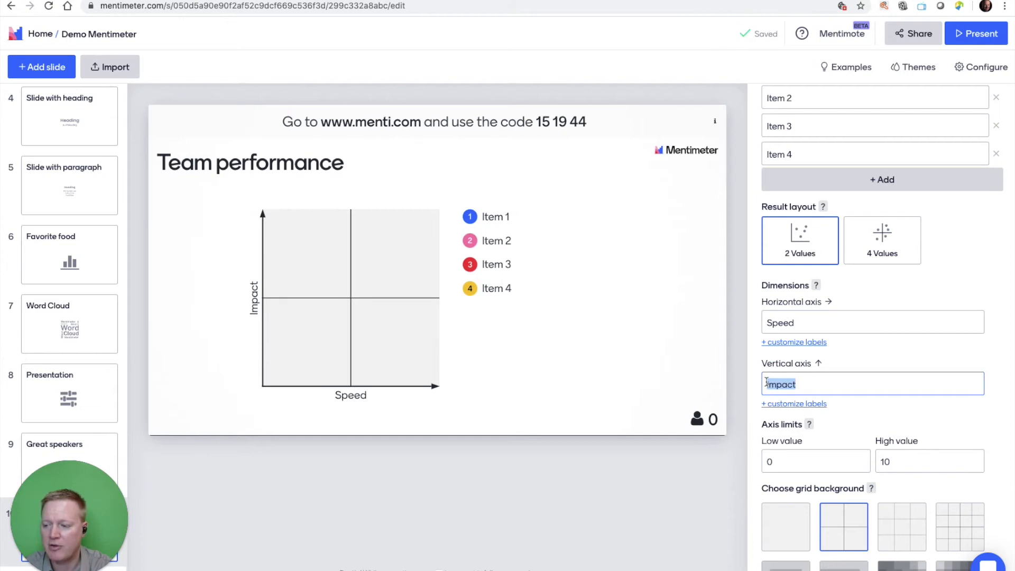
{"action": "type", "text": "Deci"}
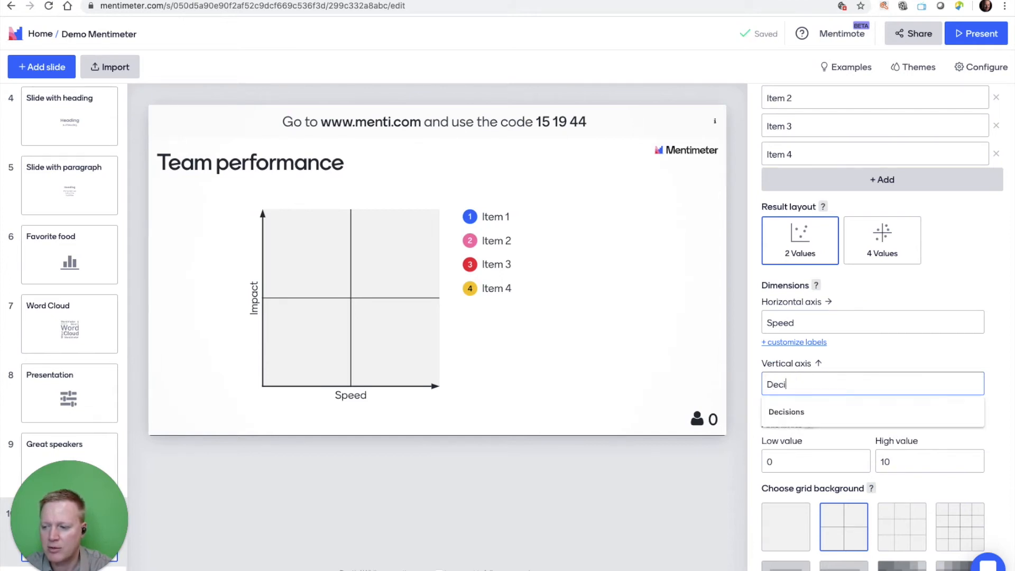
{"action": "type", "text": "sions"}
{"action": "left_click", "coordinate": [853, 288]}
Replace the grid's four default items with Team 1, Team 2 and two people's first names.
{"action": "scroll", "coordinate": [855, 288], "scroll_direction": "up", "scroll_amount": 2}
{"action": "left_click", "coordinate": [821, 180]}
{"action": "type", "text": "Team"}
{"action": "left_click", "coordinate": [781, 203]}
{"action": "type", "text": "Team 2"}
{"action": "left_click", "coordinate": [774, 234]}
{"action": "type", "text": "Jason"}
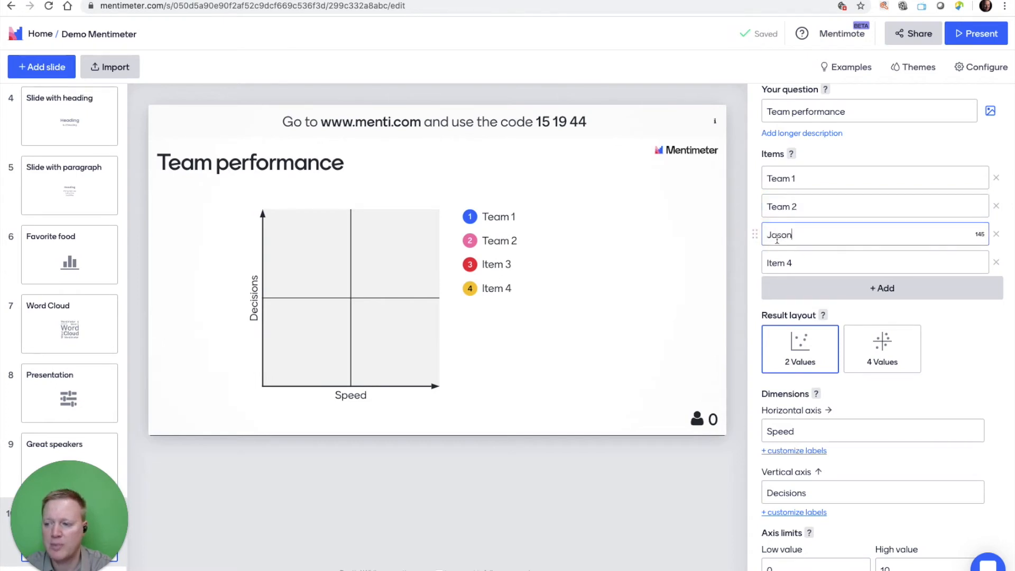
{"action": "left_click", "coordinate": [804, 262]}
{"action": "type", "text": "Jenny"}
{"action": "left_click", "coordinate": [566, 385]}
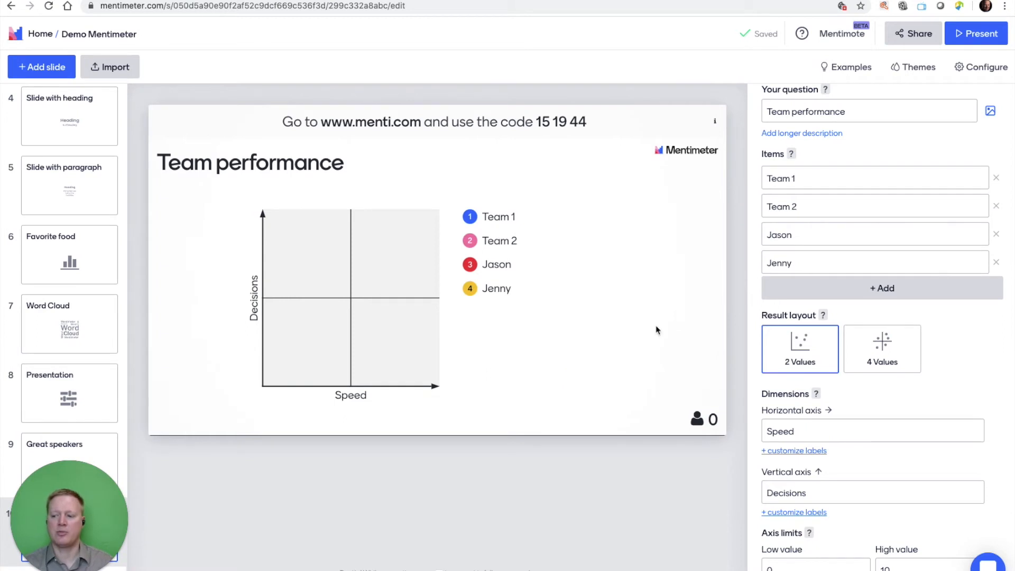
Set the grid background to the grey heat-map pattern with a dark diagonal running from the origin to the upper-right corner.
{"action": "scroll", "coordinate": [793, 401], "scroll_direction": "down", "scroll_amount": 4}
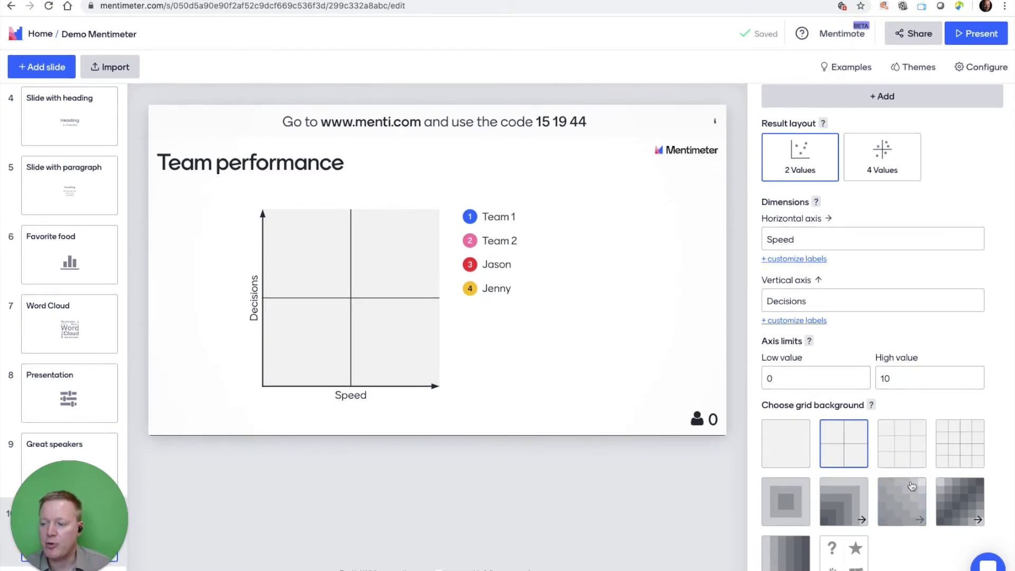
{"action": "left_click", "coordinate": [890, 510]}
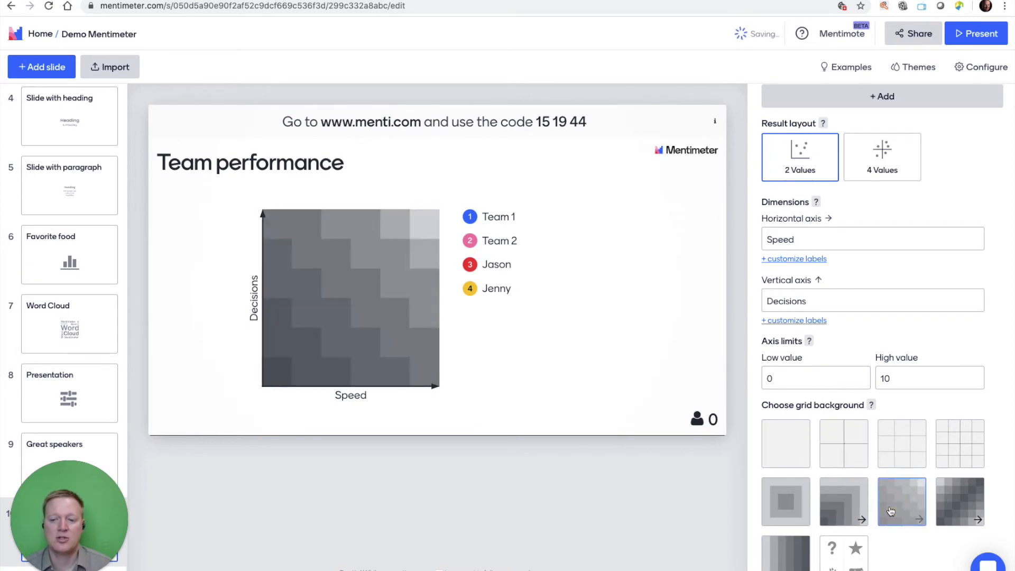
{"action": "left_click", "coordinate": [959, 502]}
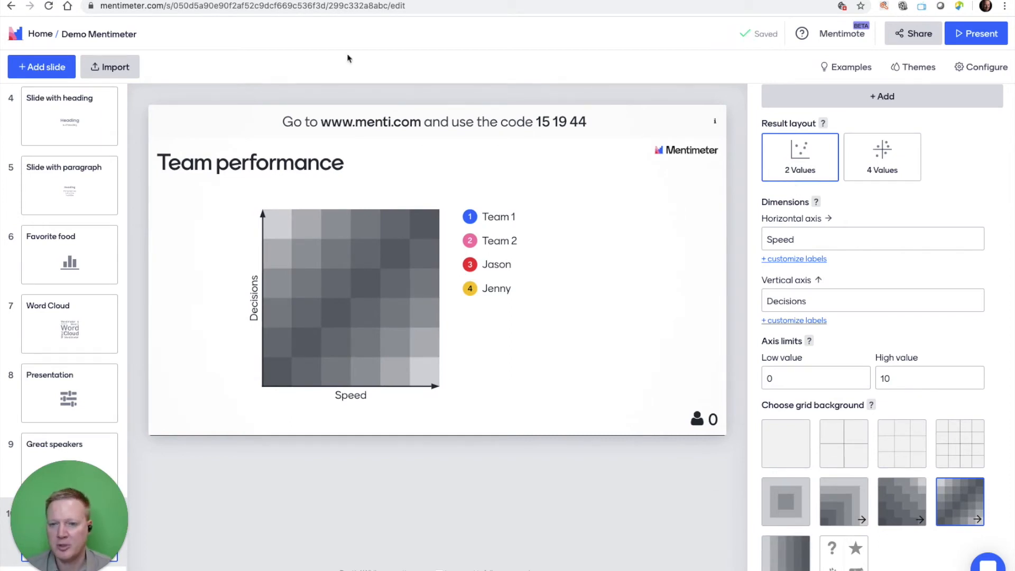
Add a Select Answer quiz slide at the end and set its question to "Who was first to finish the race?".
{"action": "left_click_drag", "start_coordinate": [346, 57], "coordinate": [53, 76]}
{"action": "left_click", "coordinate": [53, 76]}
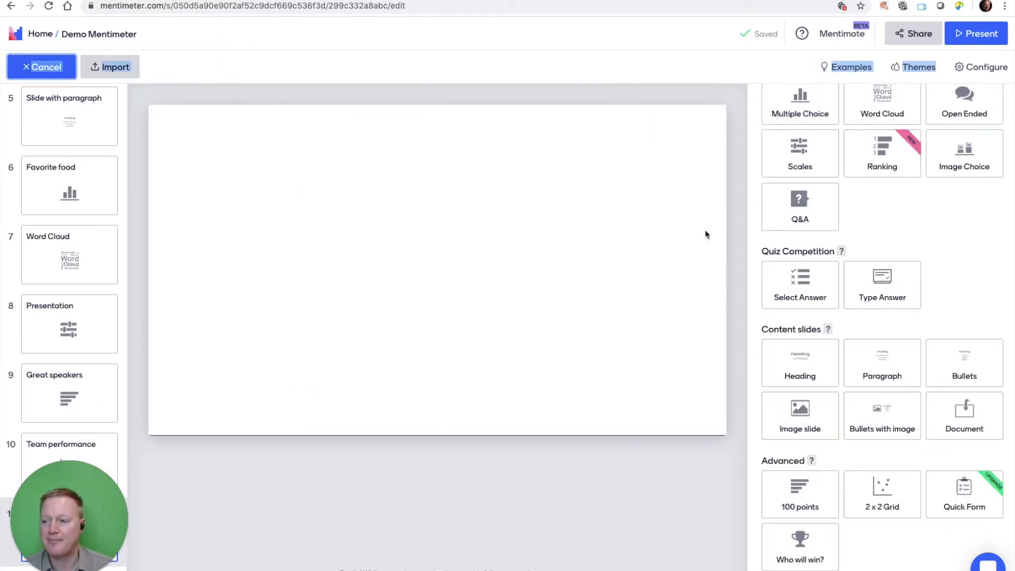
{"action": "left_click", "coordinate": [807, 288]}
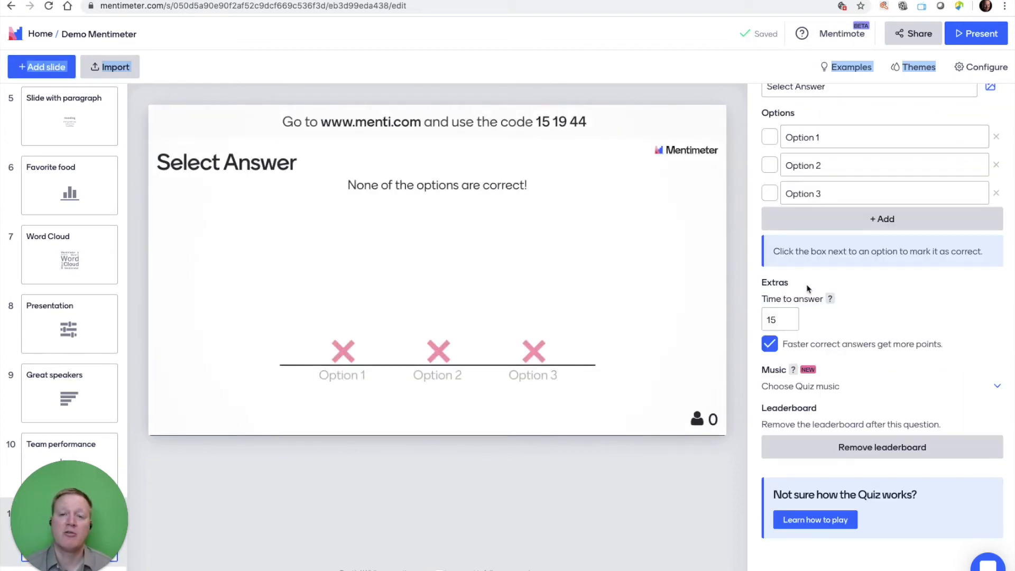
{"action": "scroll", "coordinate": [839, 200], "scroll_direction": "up", "scroll_amount": 5}
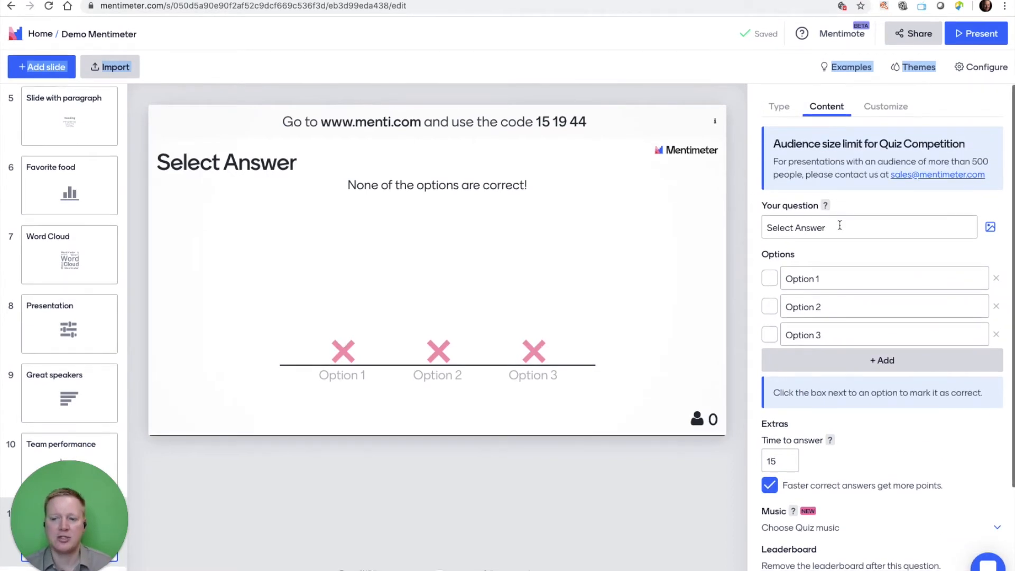
{"action": "left_click", "coordinate": [840, 227]}
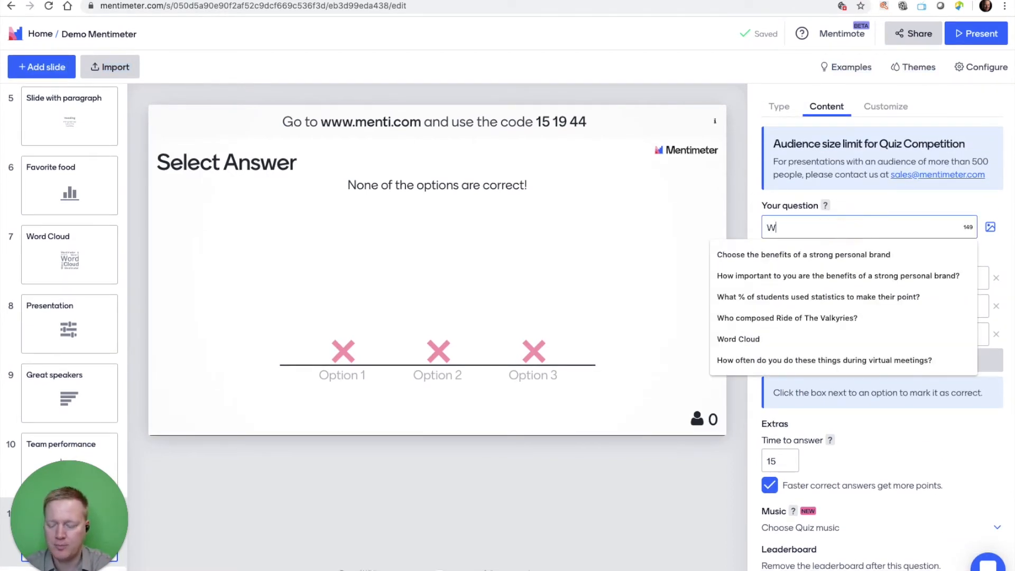
{"action": "type", "text": "Who was "}
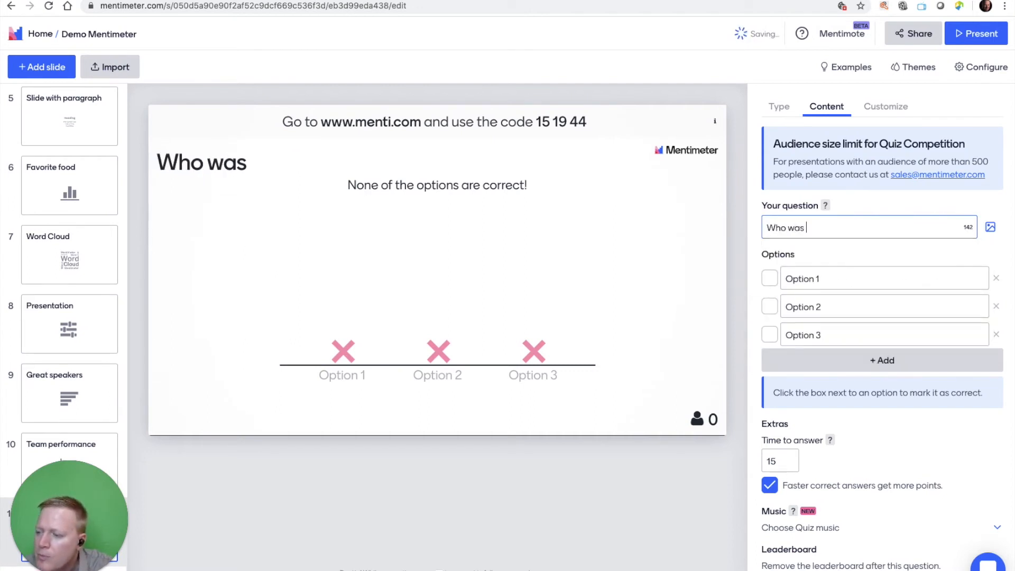
{"action": "type", "text": "first to finish"}
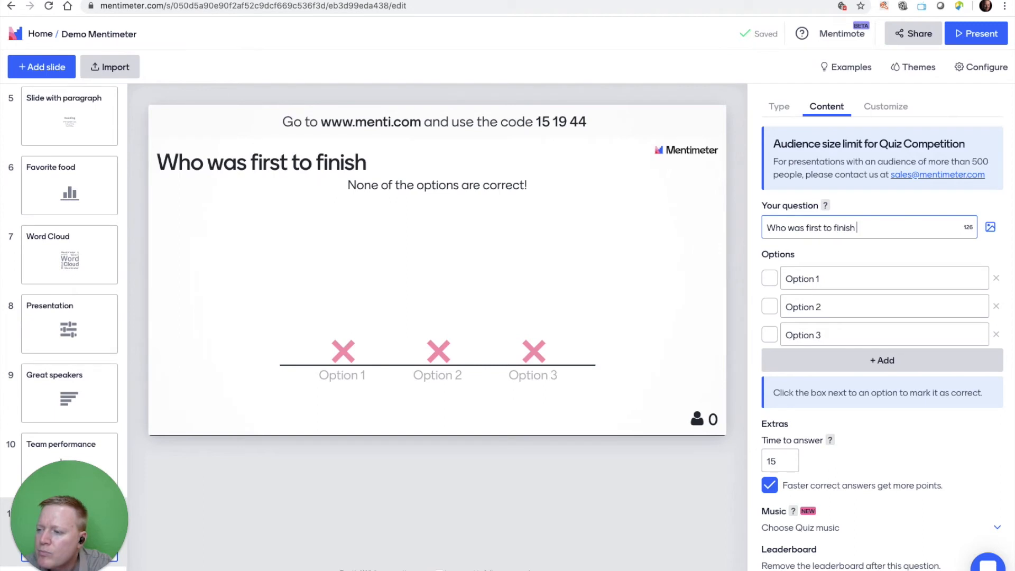
{"action": "type", "text": " the race?"}
Replace the three default quiz options with people's first names and mark the second option as correct.
{"action": "left_click", "coordinate": [832, 273]}
{"action": "type", "text": "Jason"}
{"action": "left_click", "coordinate": [838, 307]}
{"action": "type", "text": "Jenny"}
{"action": "left_click", "coordinate": [840, 334]}
{"action": "type", "text": "John"}
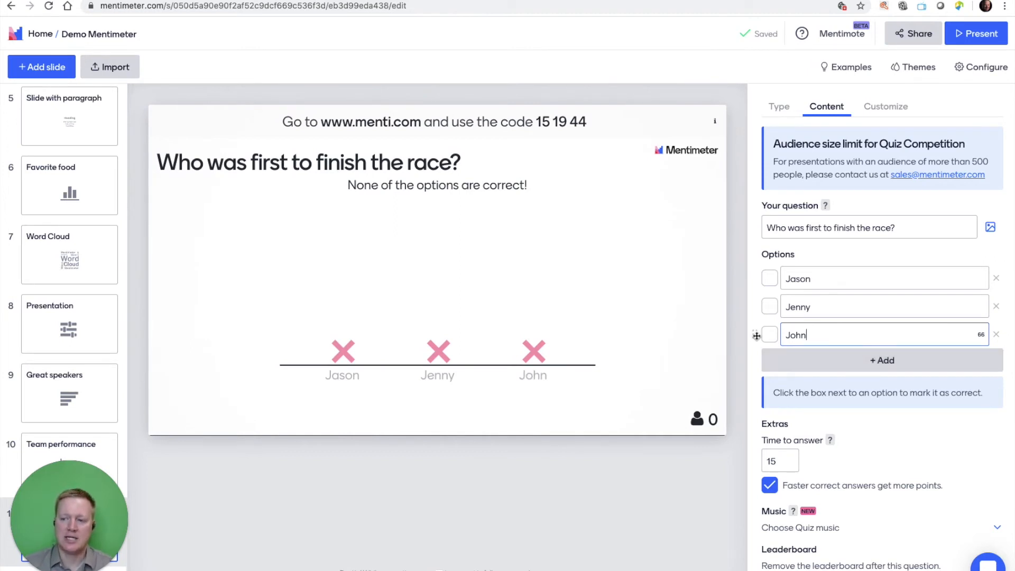
{"action": "left_click", "coordinate": [773, 310]}
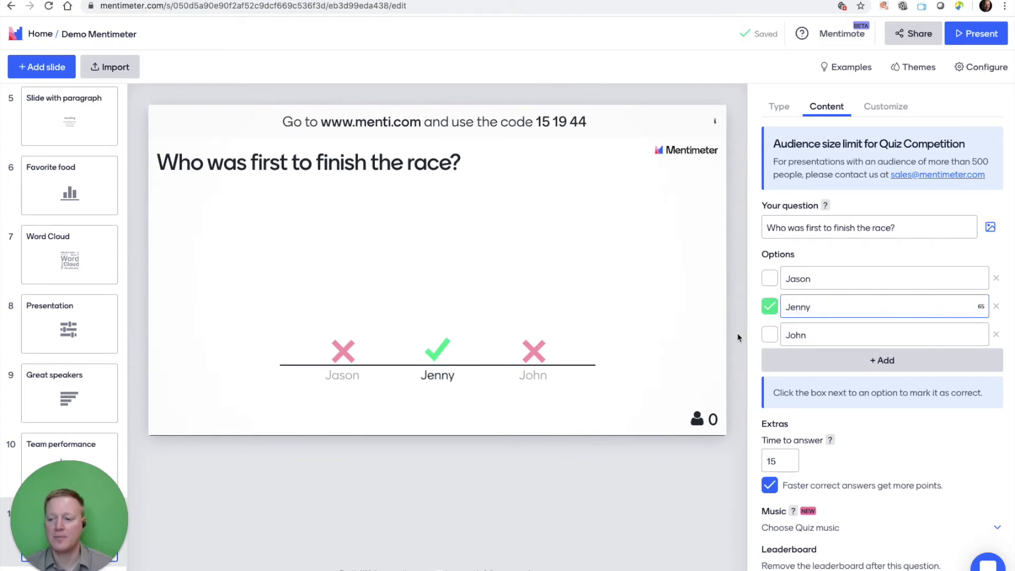
Attach the coffee cup picture to the quiz question, leaving its image description blank.
{"action": "scroll", "coordinate": [822, 370], "scroll_direction": "down", "scroll_amount": 3}
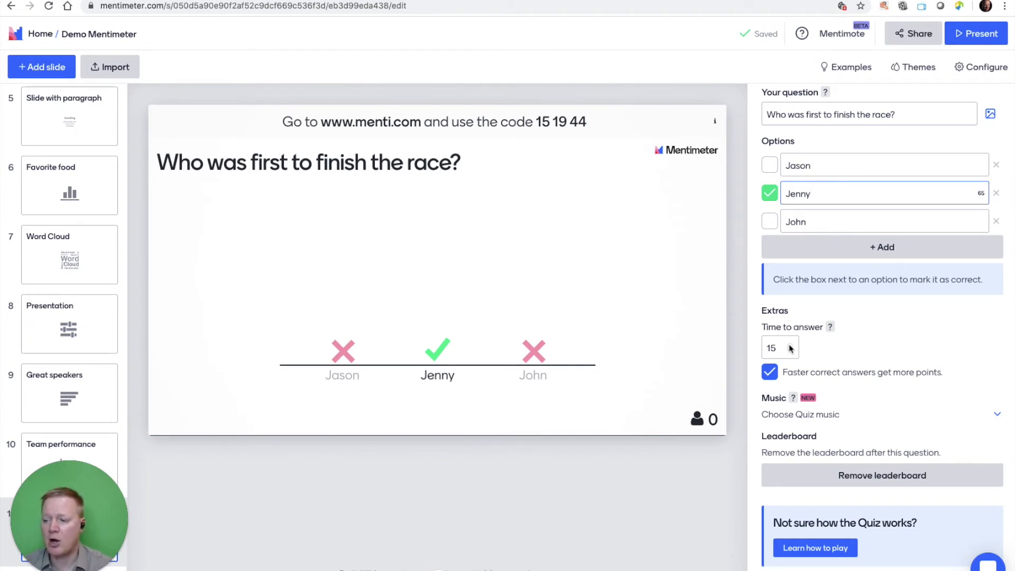
{"action": "scroll", "coordinate": [790, 346], "scroll_direction": "up", "scroll_amount": 3}
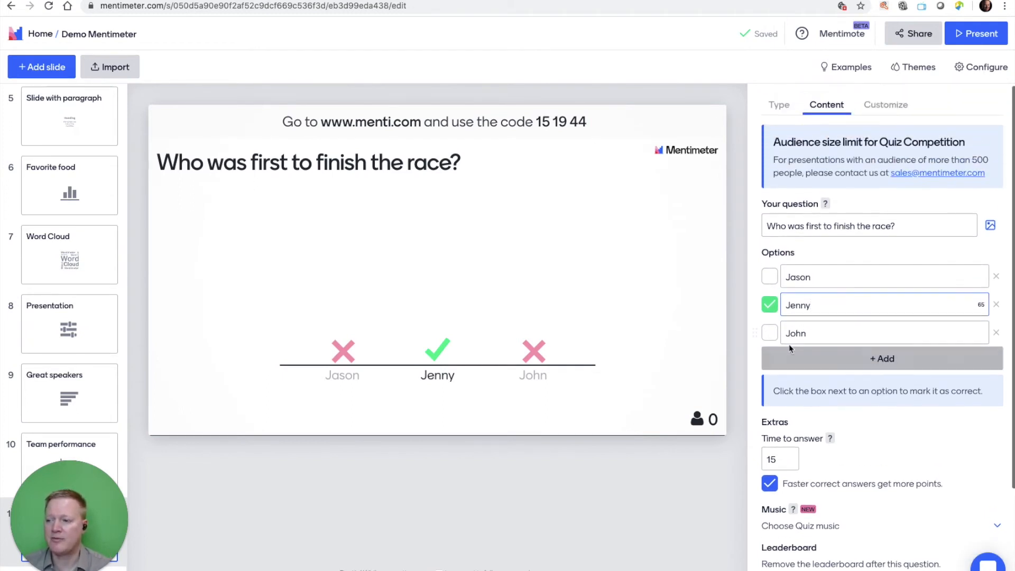
{"action": "left_click", "coordinate": [990, 228]}
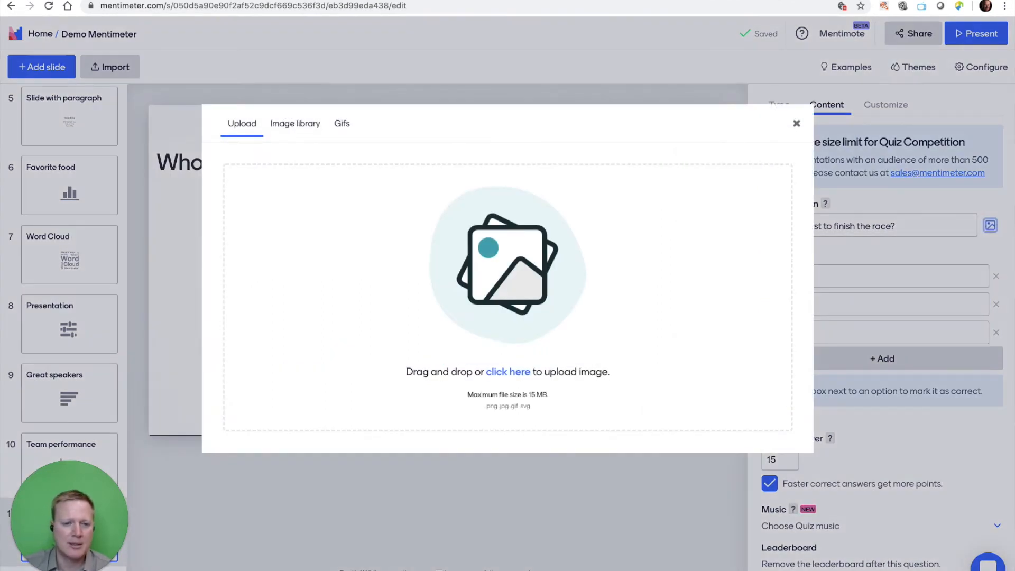
{"action": "left_click_drag", "start_coordinate": [246, 157], "coordinate": [462, 280]}
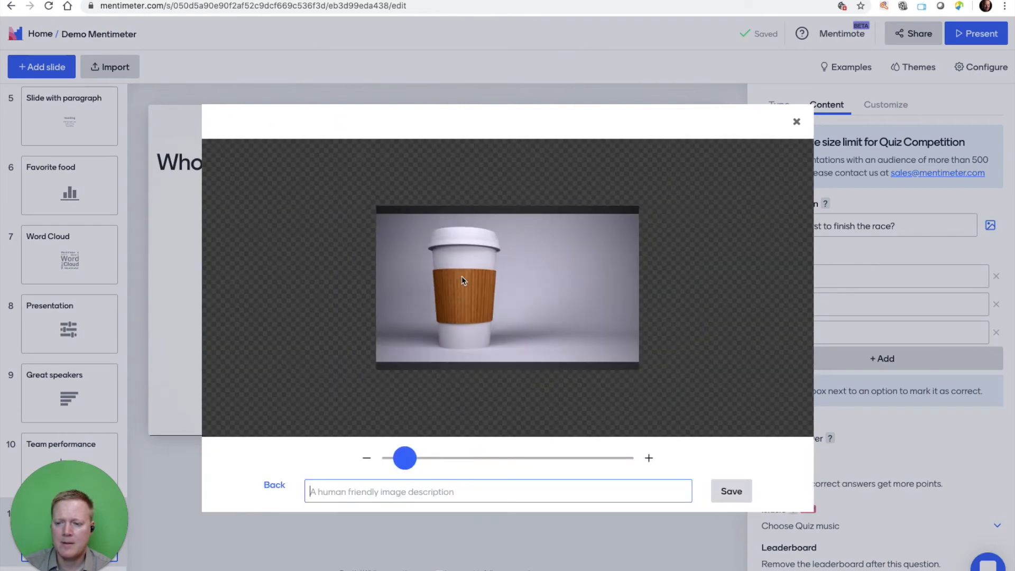
{"action": "left_click", "coordinate": [732, 491]}
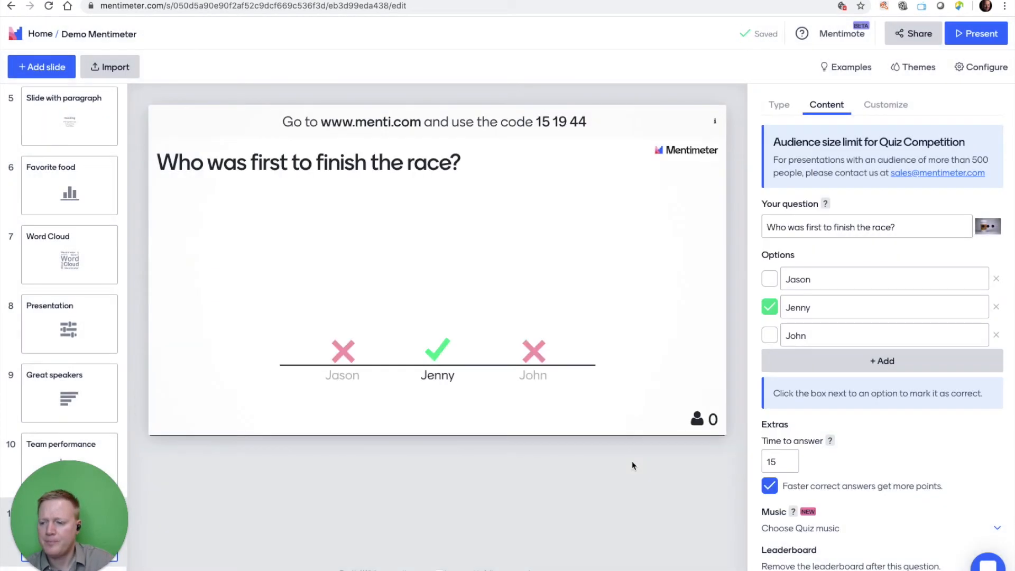
Return to the first slide of the presentation, Authentication.jpg.
{"action": "scroll", "coordinate": [861, 411], "scroll_direction": "down", "scroll_amount": 3}
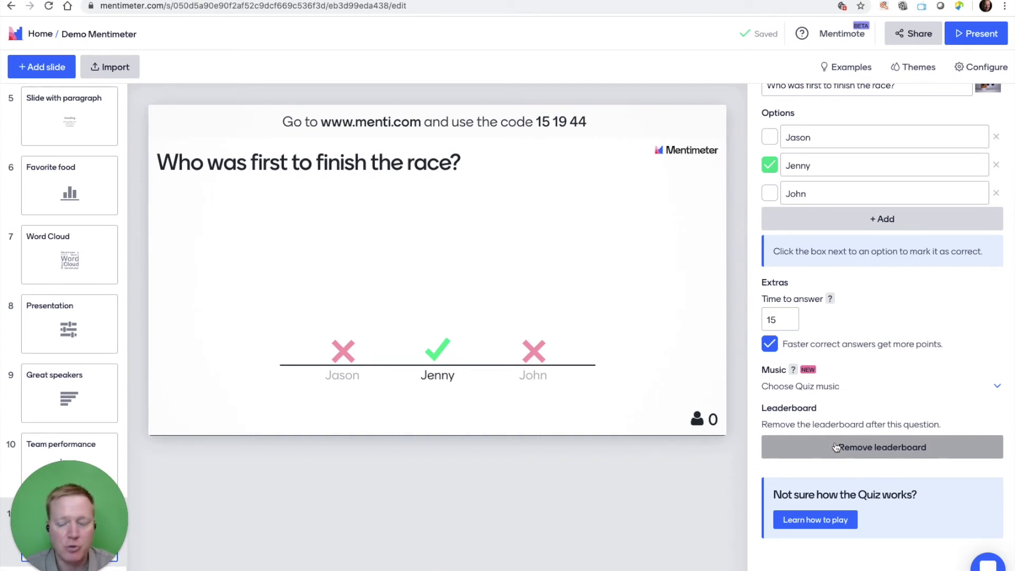
{"action": "scroll", "coordinate": [96, 353], "scroll_direction": "up", "scroll_amount": 1}
{"action": "scroll", "coordinate": [96, 353], "scroll_direction": "up", "scroll_amount": 5}
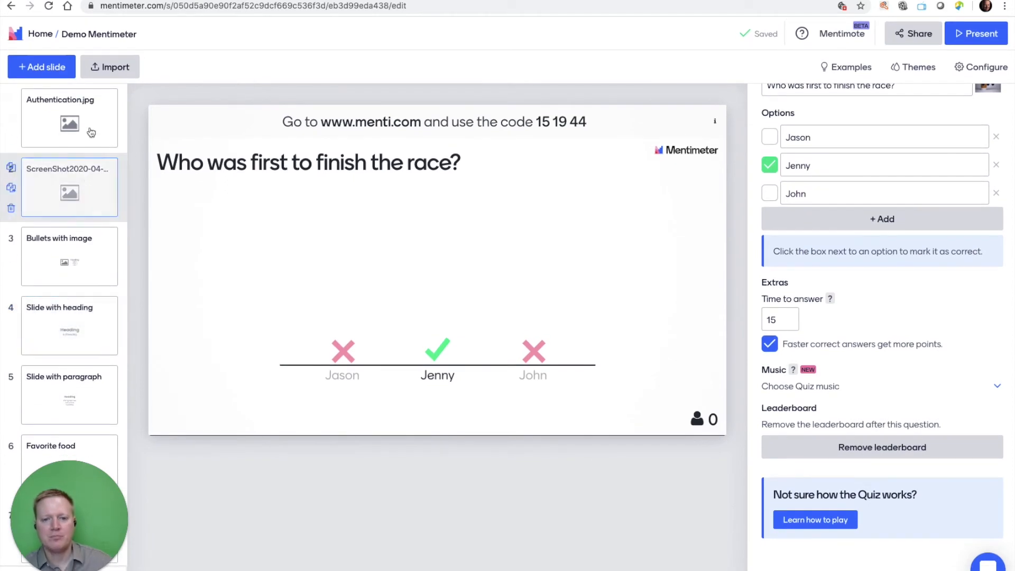
{"action": "left_click", "coordinate": [91, 134]}
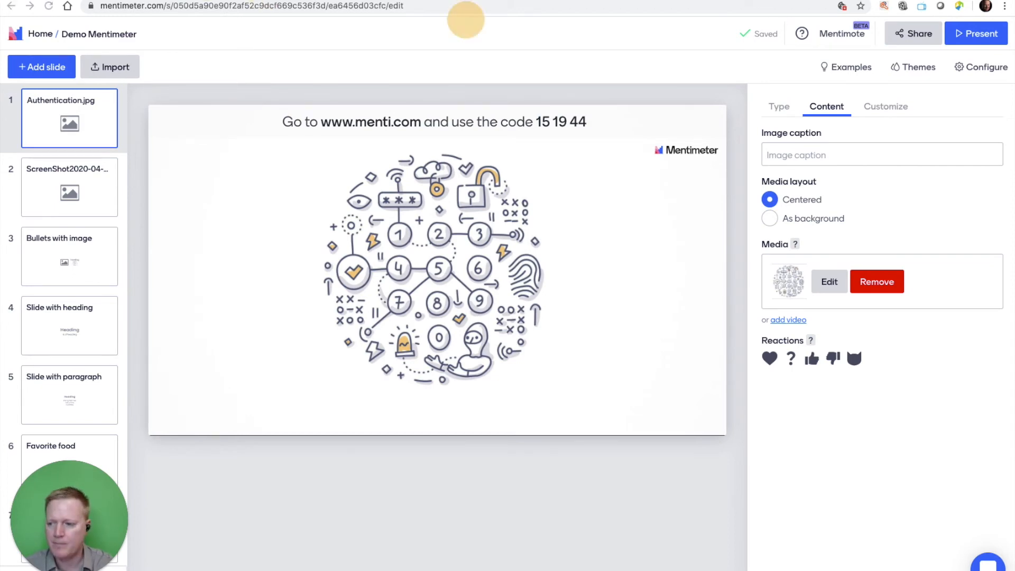
Bring up the menti.com join page in a separate browser window and start presenting from the first slide.
{"action": "left_click_drag", "start_coordinate": [0, 24], "coordinate": [831, 366]}
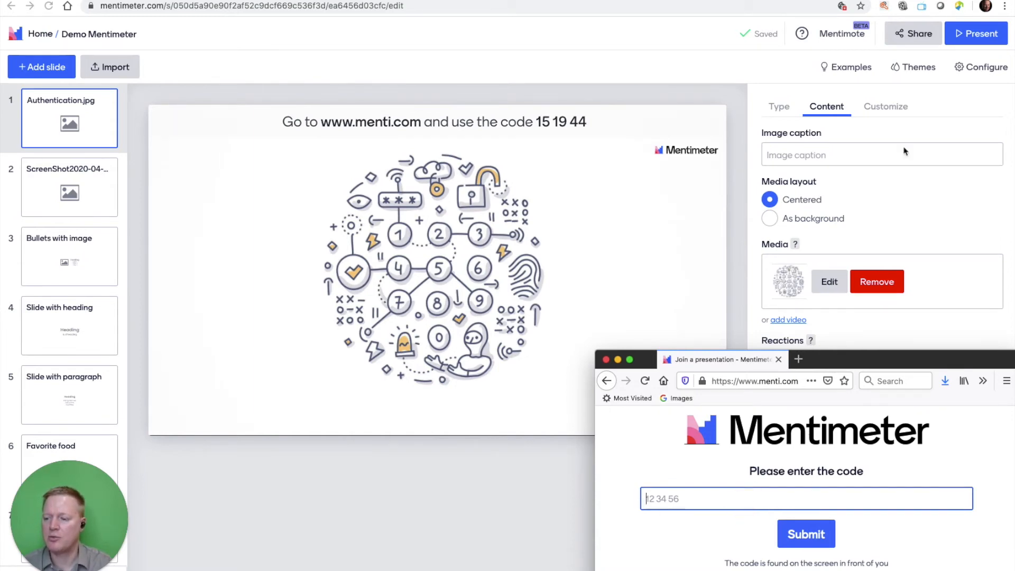
{"action": "left_click", "coordinate": [960, 43]}
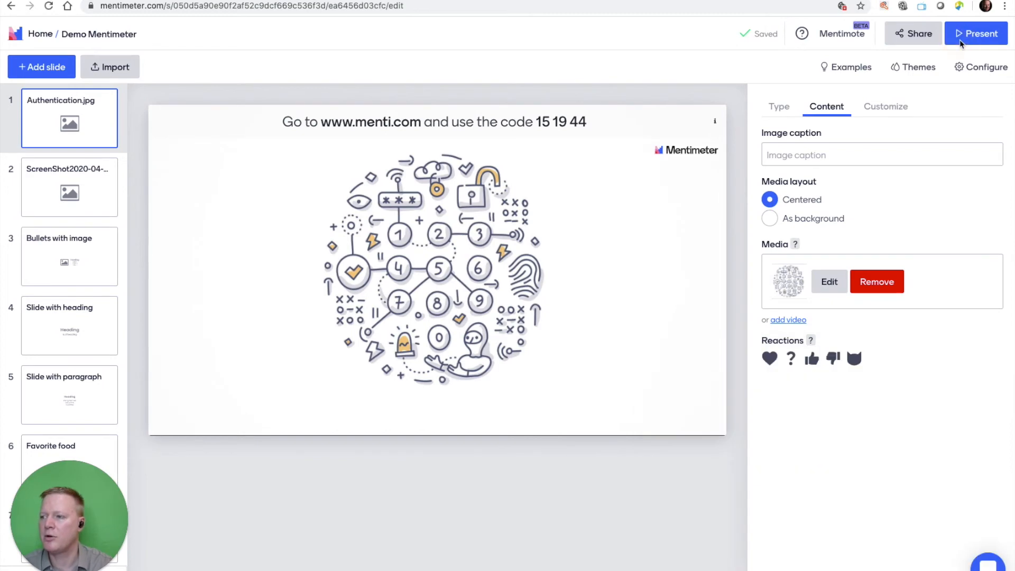
{"action": "left_click", "coordinate": [961, 42]}
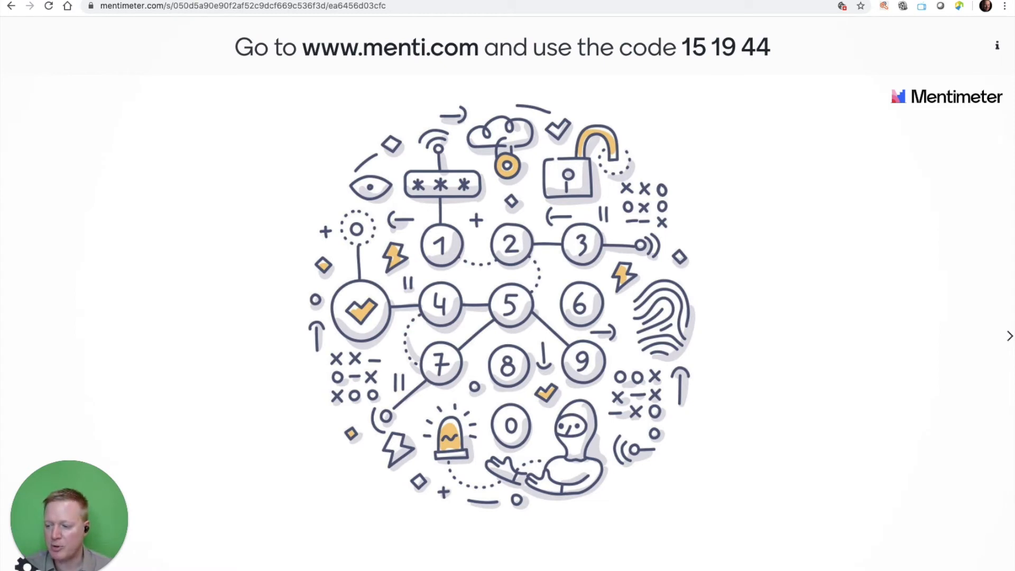
Shorten the presentation window to uncover the menti.com window, and join there as an audience member with the code displayed above the slide.
{"action": "left_click_drag", "start_coordinate": [886, 568], "coordinate": [882, 348]}
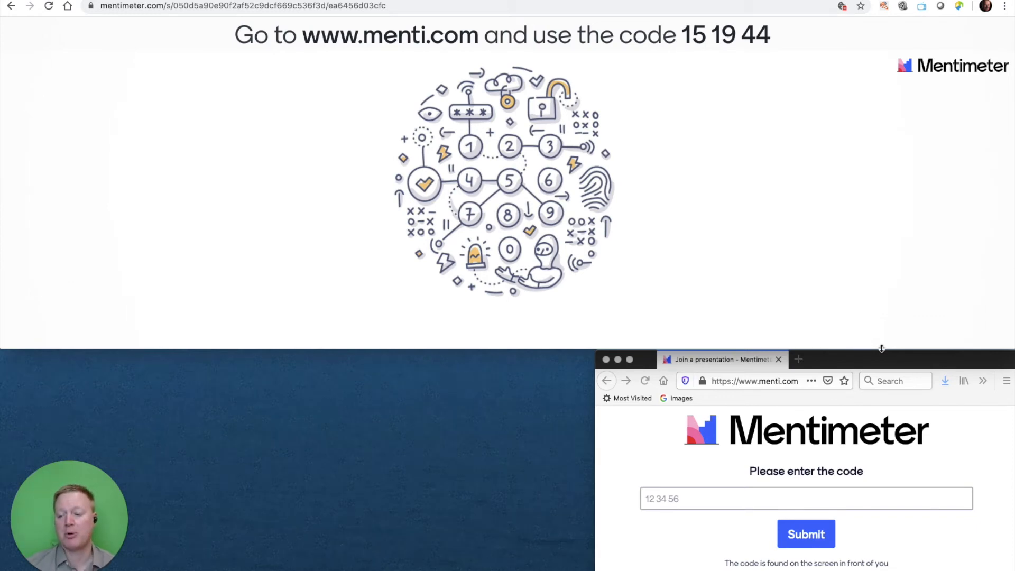
{"action": "left_click", "coordinate": [784, 498]}
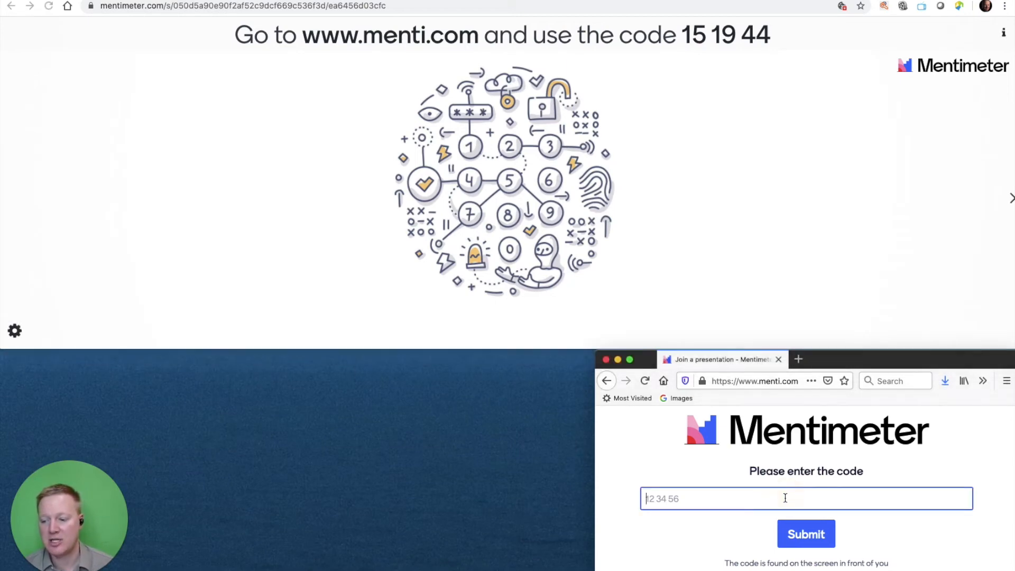
{"action": "type", "text": "15"}
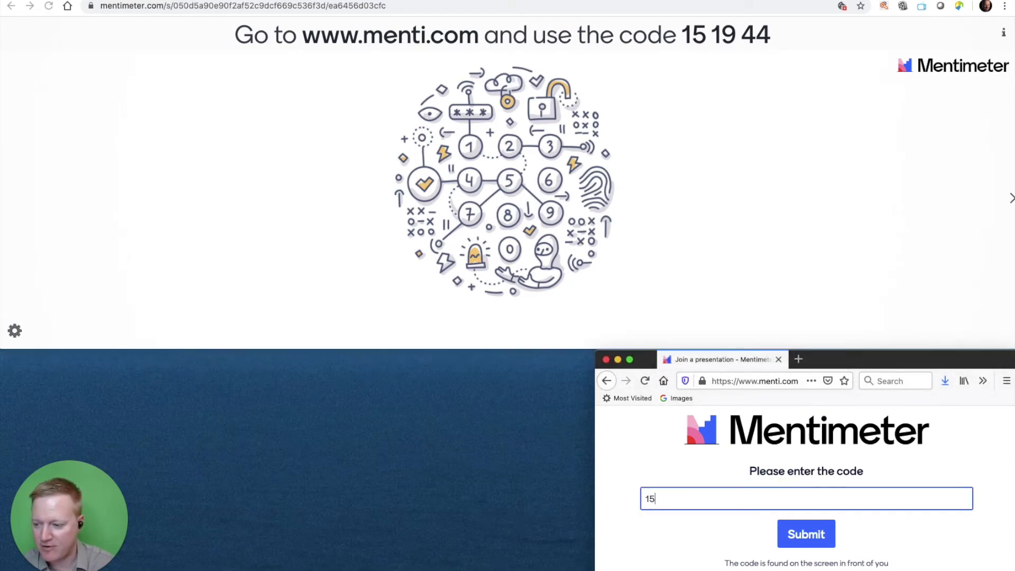
{"action": "type", "text": "19"}
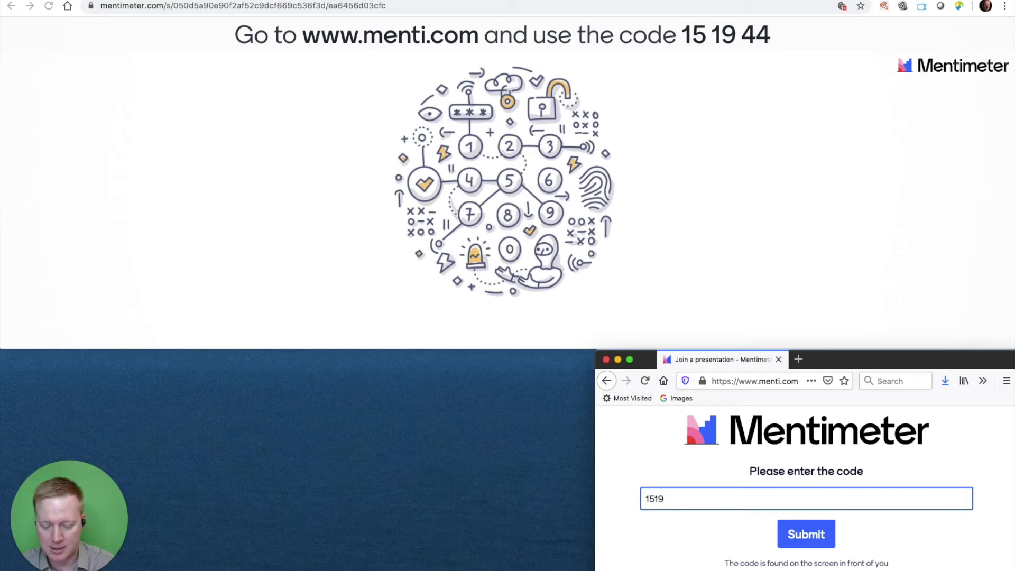
{"action": "type", "text": "44"}
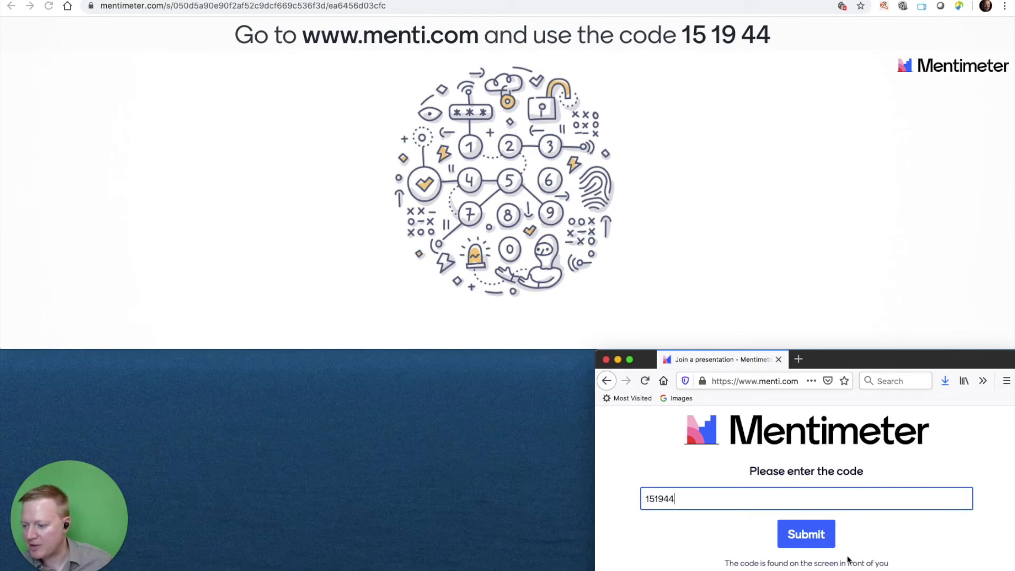
{"action": "left_click", "coordinate": [822, 546]}
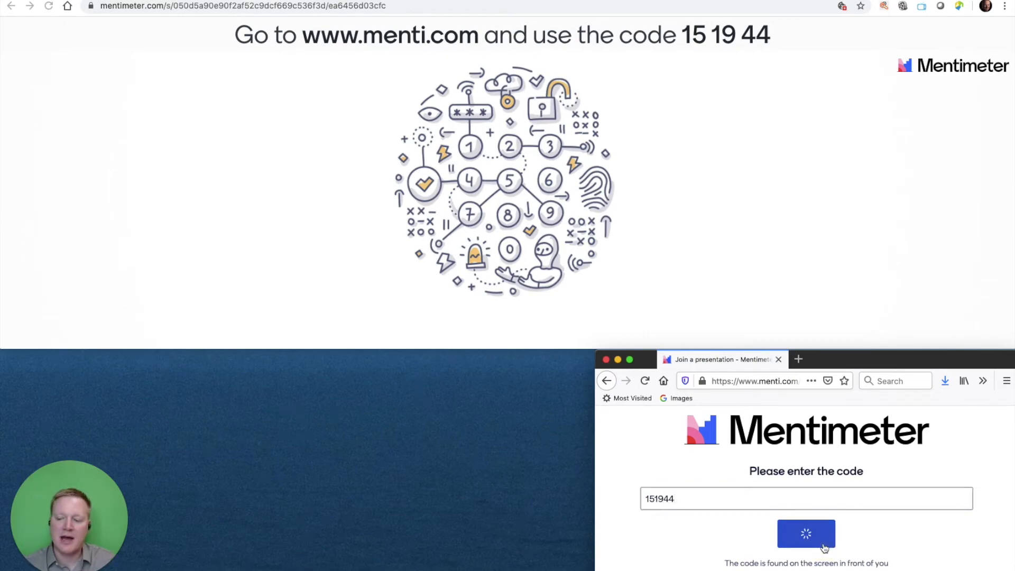
{"action": "scroll", "coordinate": [833, 521], "scroll_direction": "down", "scroll_amount": 1}
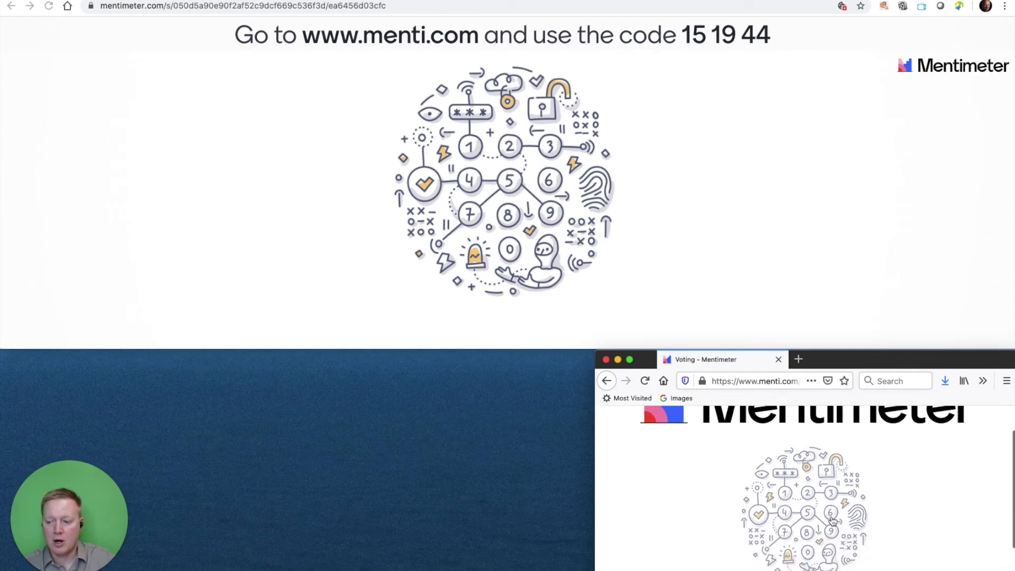